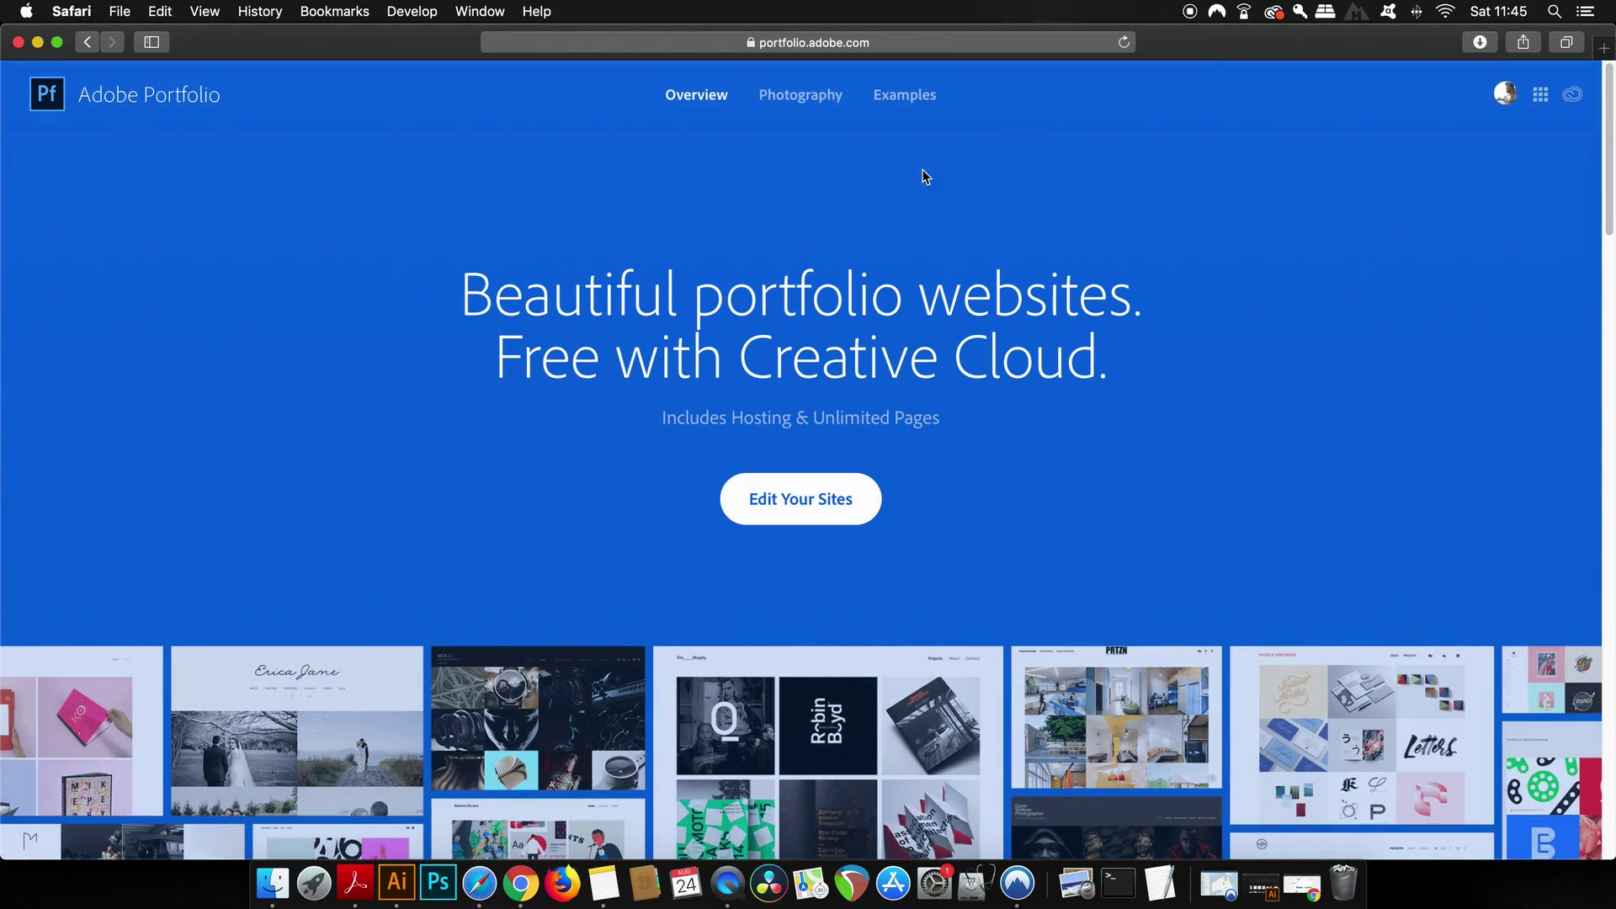
# Step: Browse the Examples gallery and open the iamicecream.com example site in a new tab
pyautogui.click(900, 96)
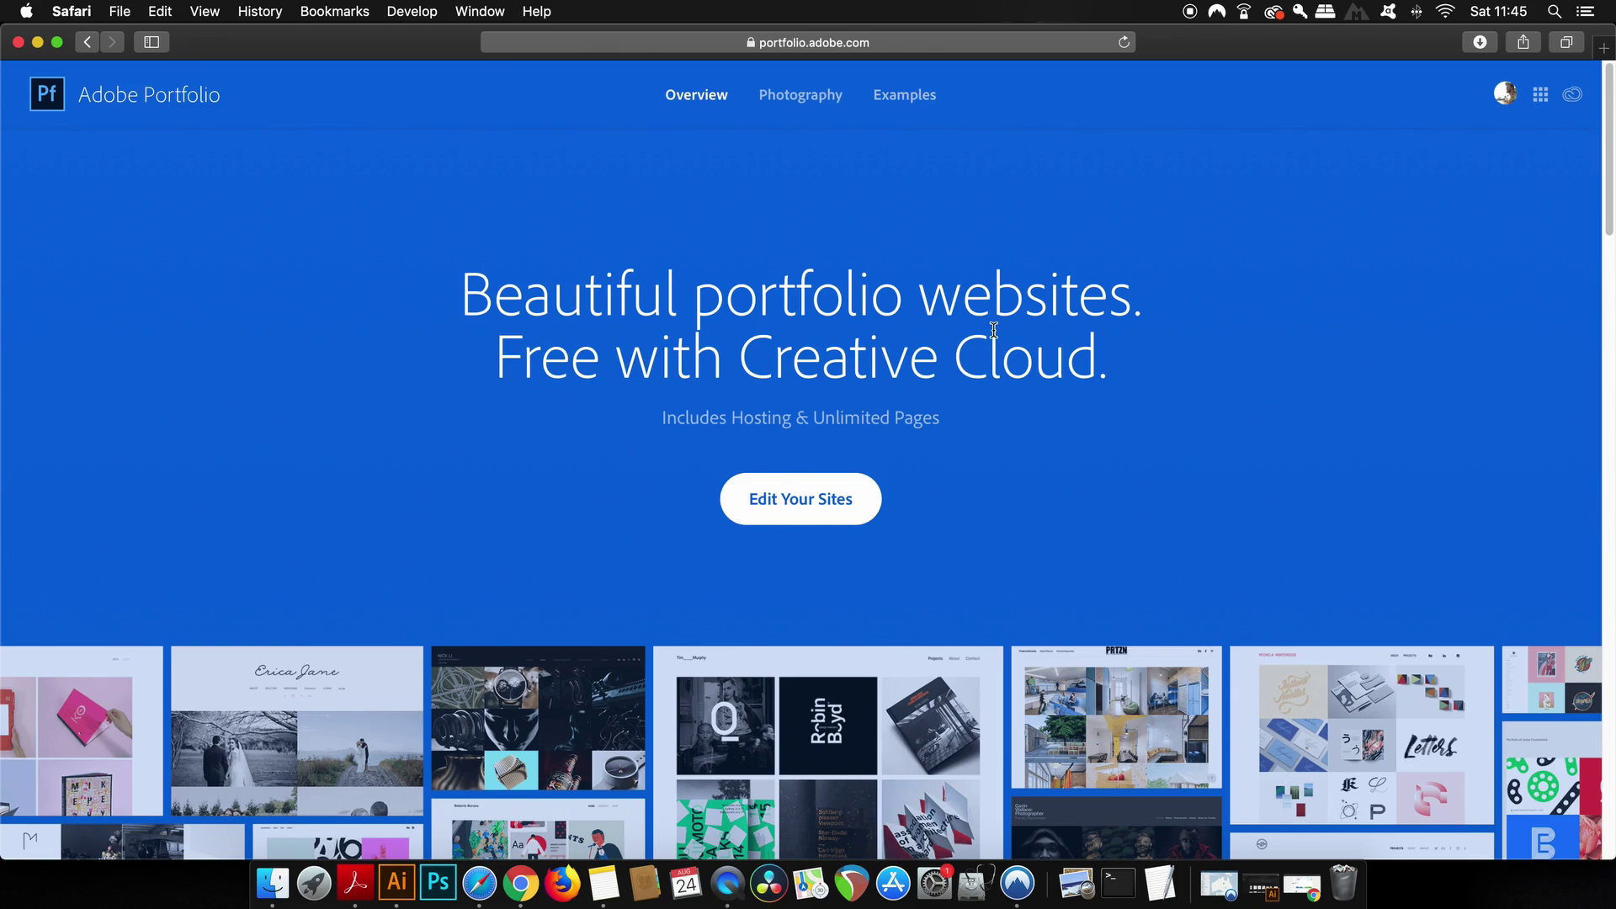
pyautogui.scroll(-5, 951, 340)
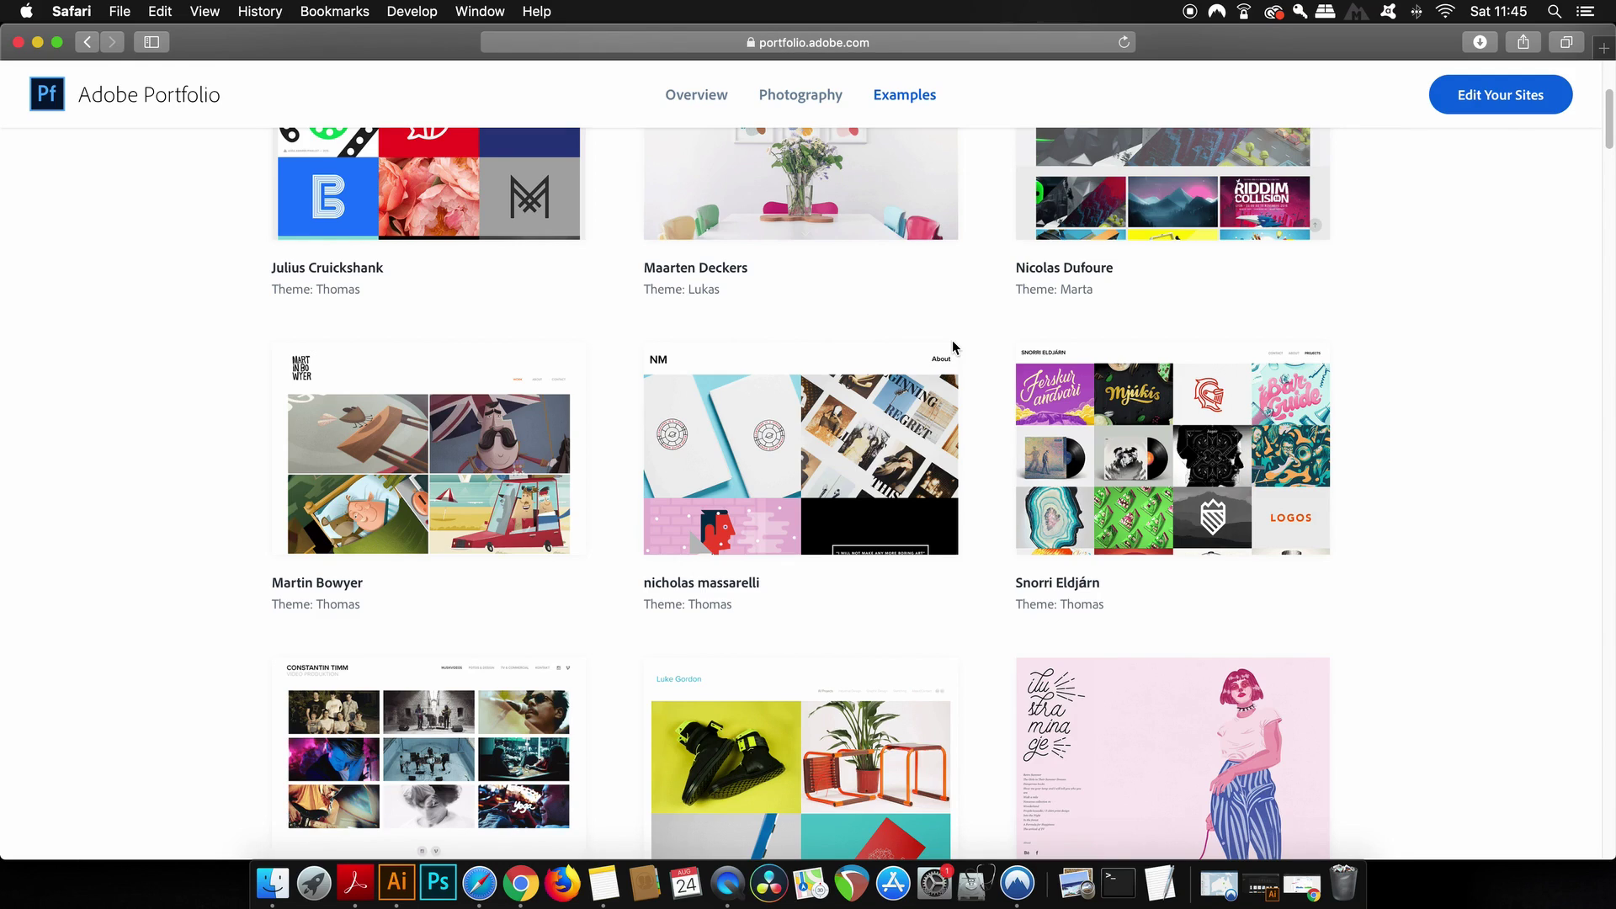
pyautogui.scroll(1, 1511, 390)
pyautogui.scroll(2, 1431, 353)
pyautogui.click(1199, 286)
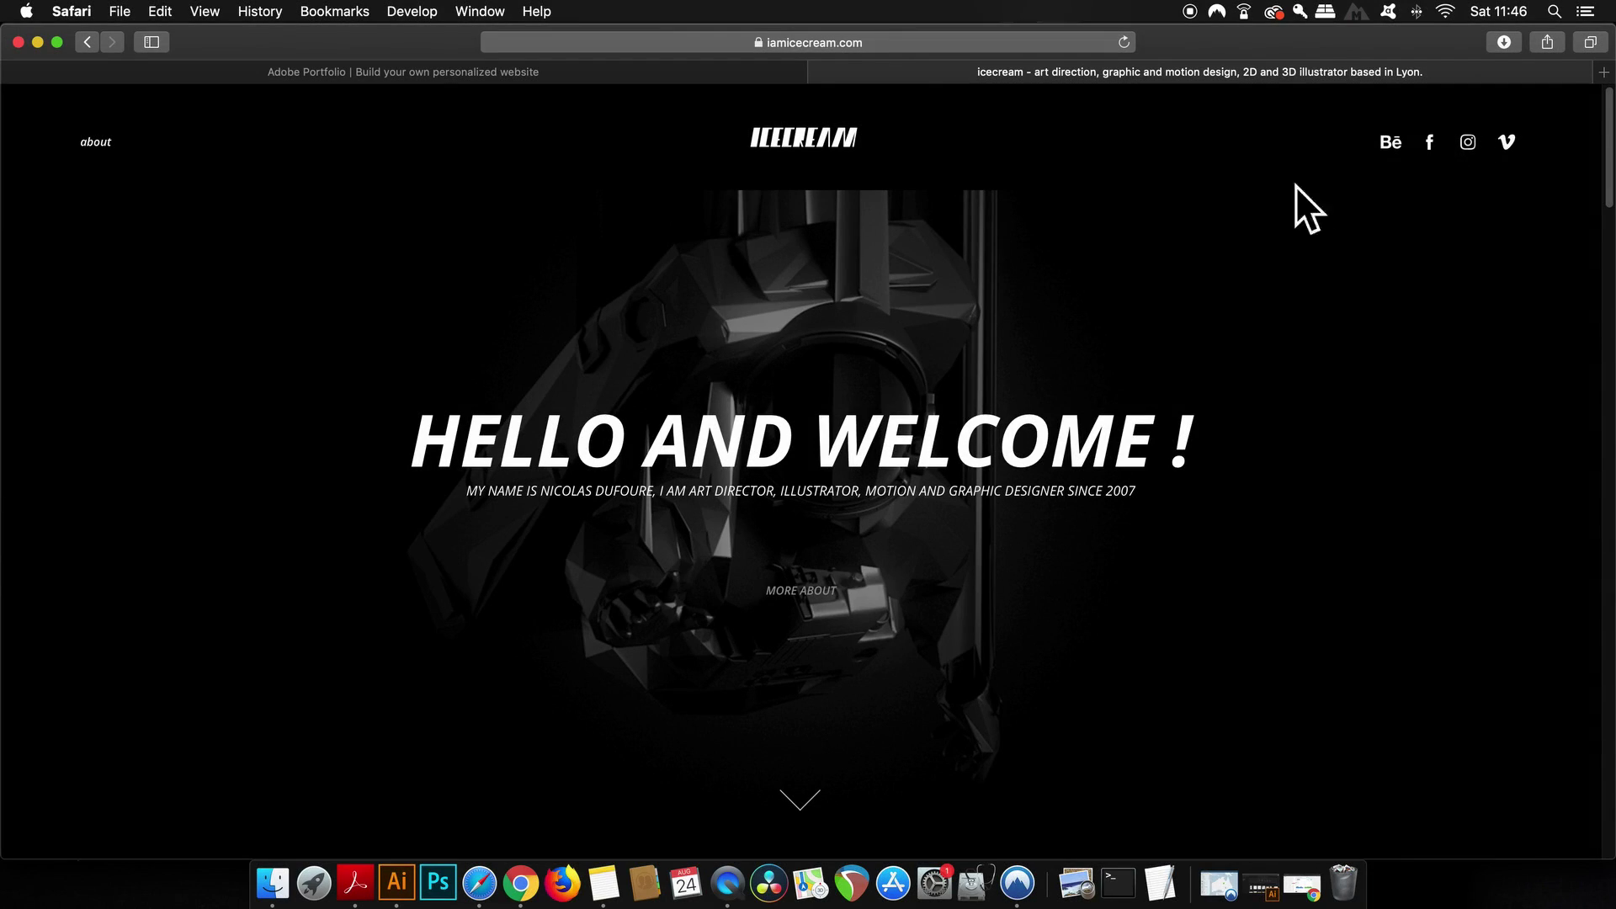
# Step: Scroll through the iamicecream.com project panels
pyautogui.scroll(-5, 1013, 345)
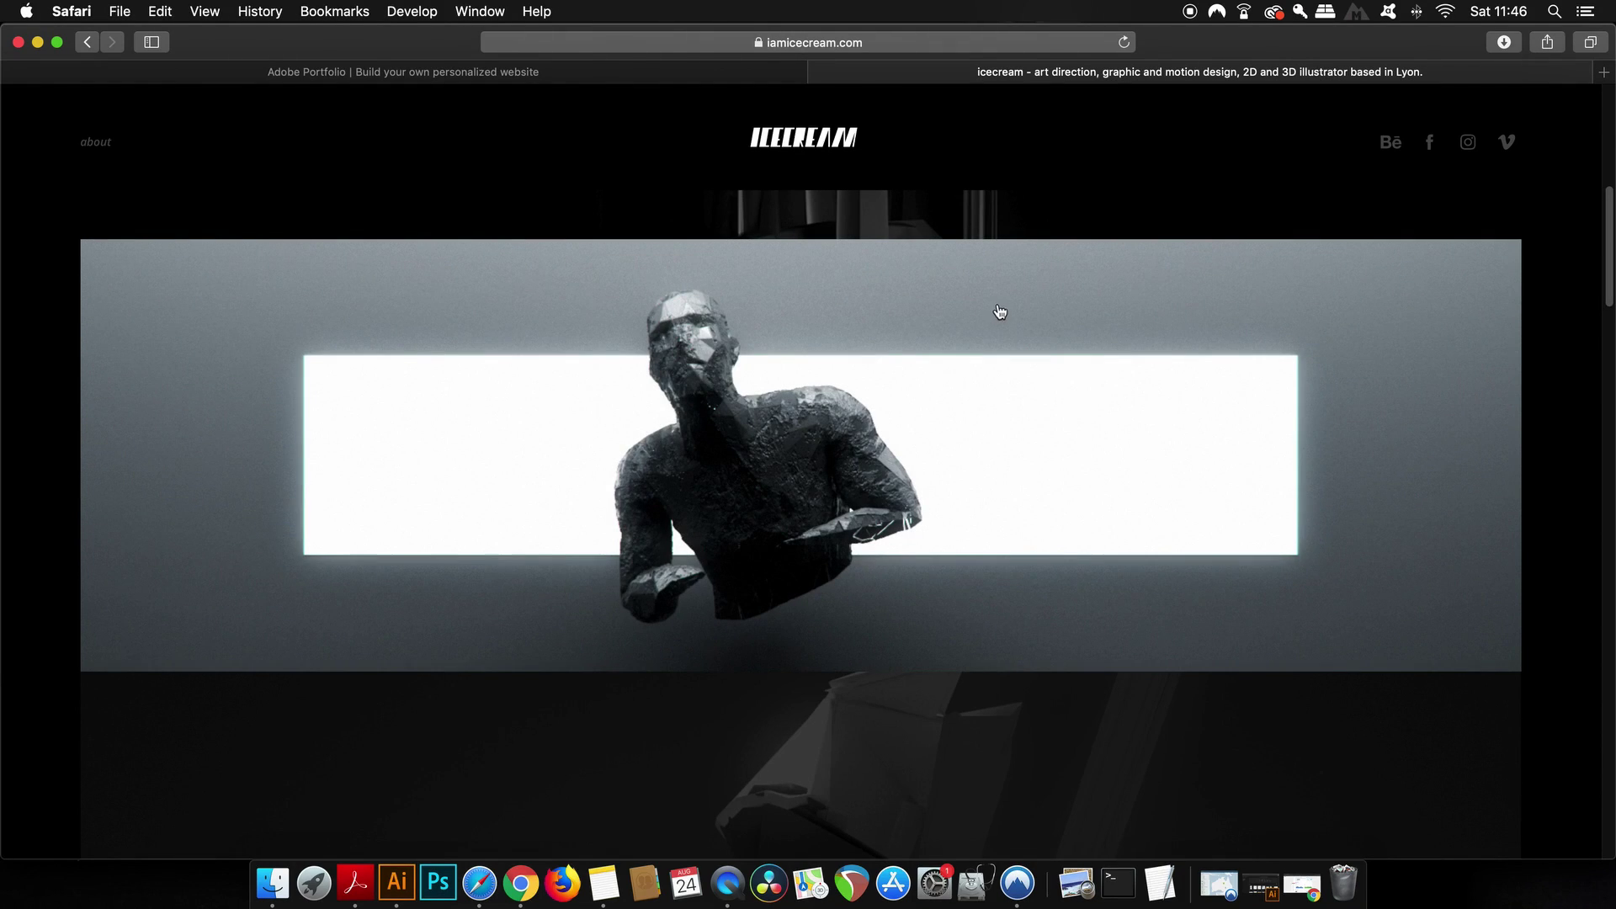
pyautogui.scroll(-10, 1018, 401)
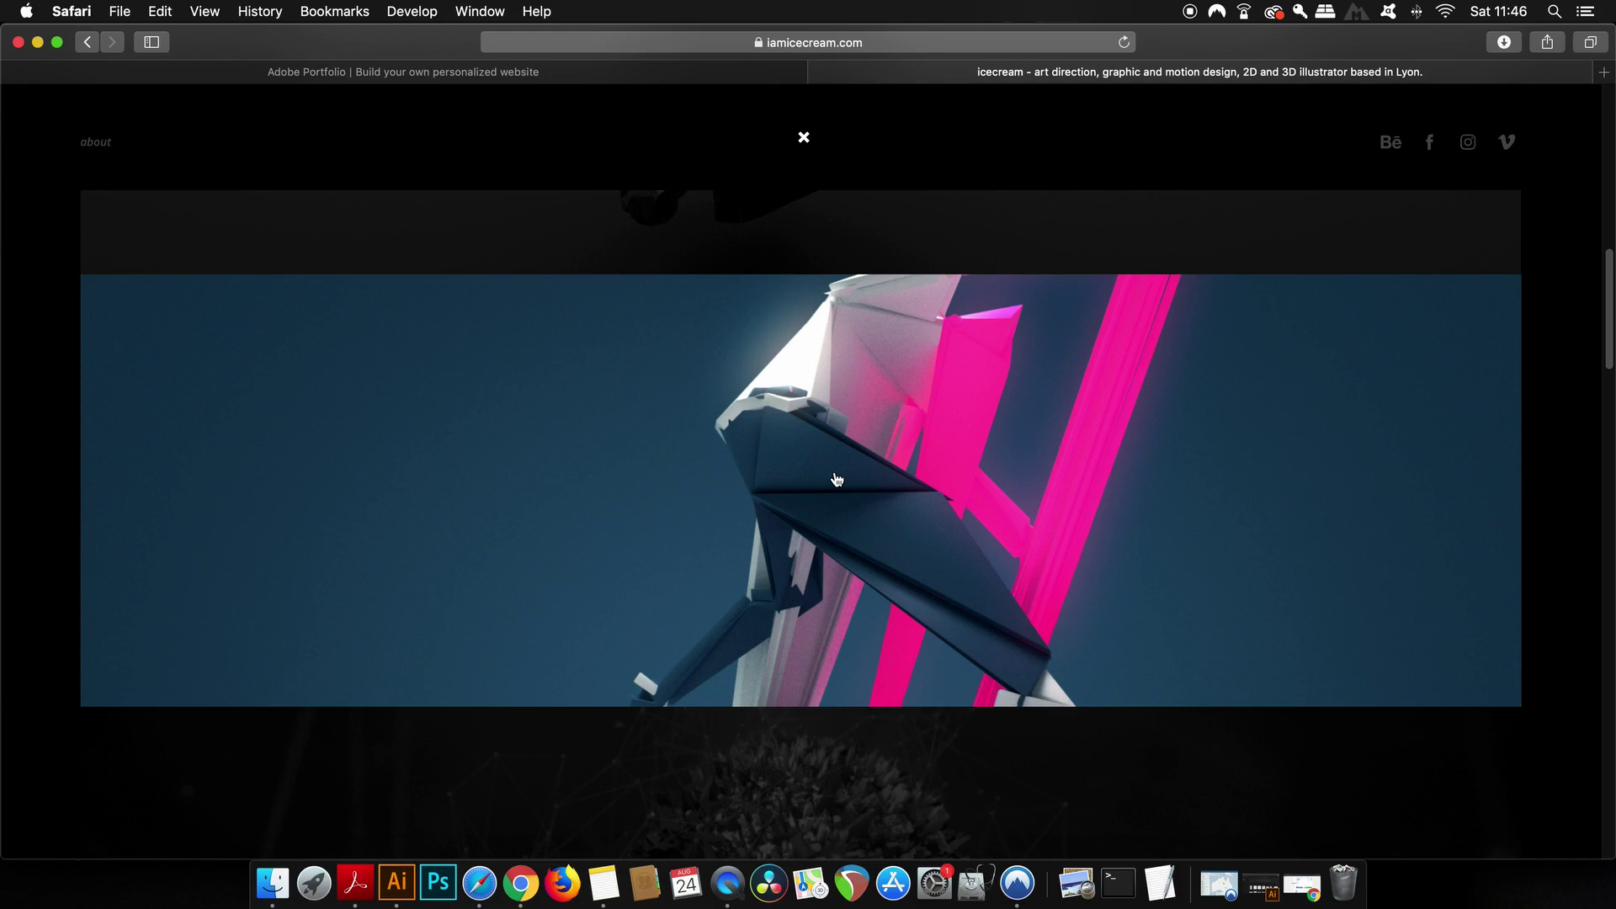
pyautogui.scroll(-5, 836, 479)
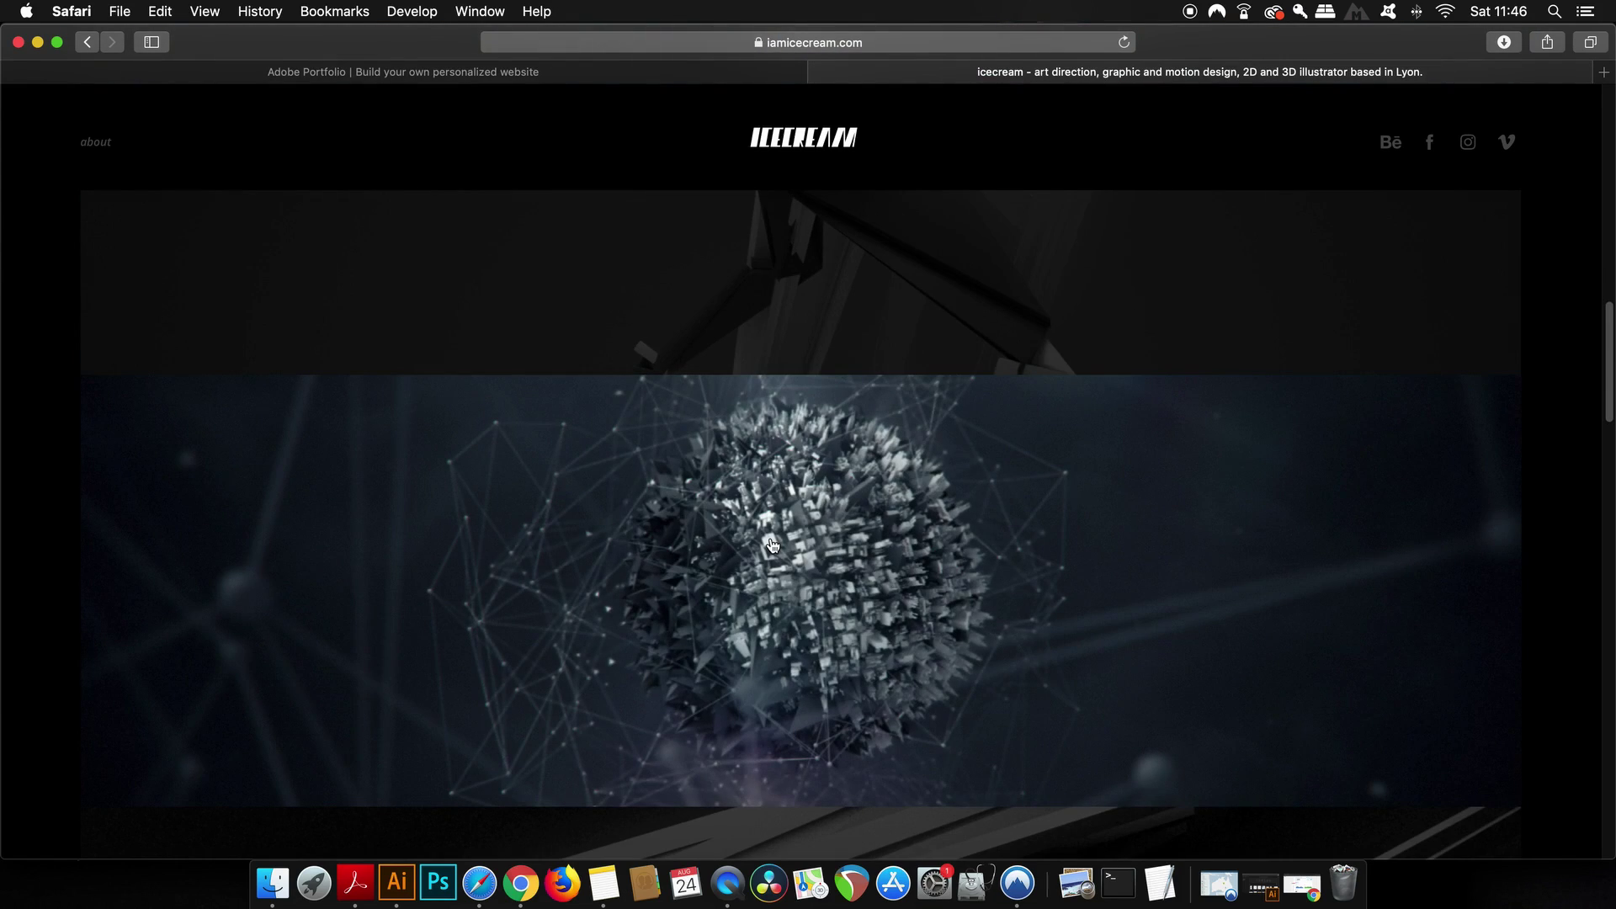
pyautogui.scroll(-5, 772, 545)
pyautogui.scroll(-10, 809, 549)
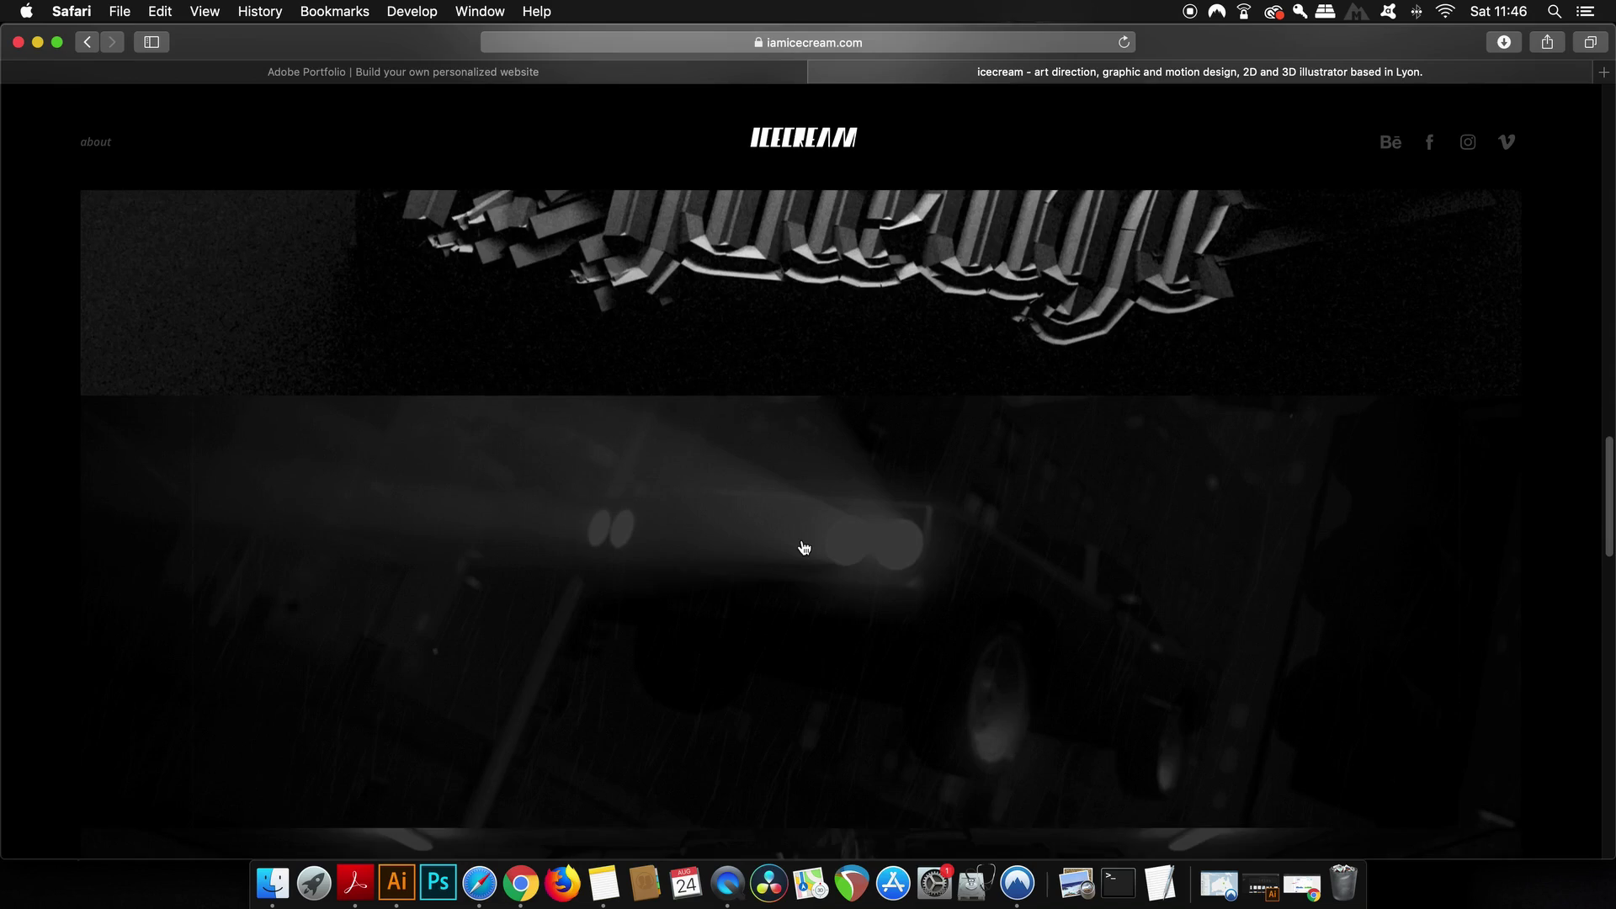
pyautogui.scroll(20, 842, 546)
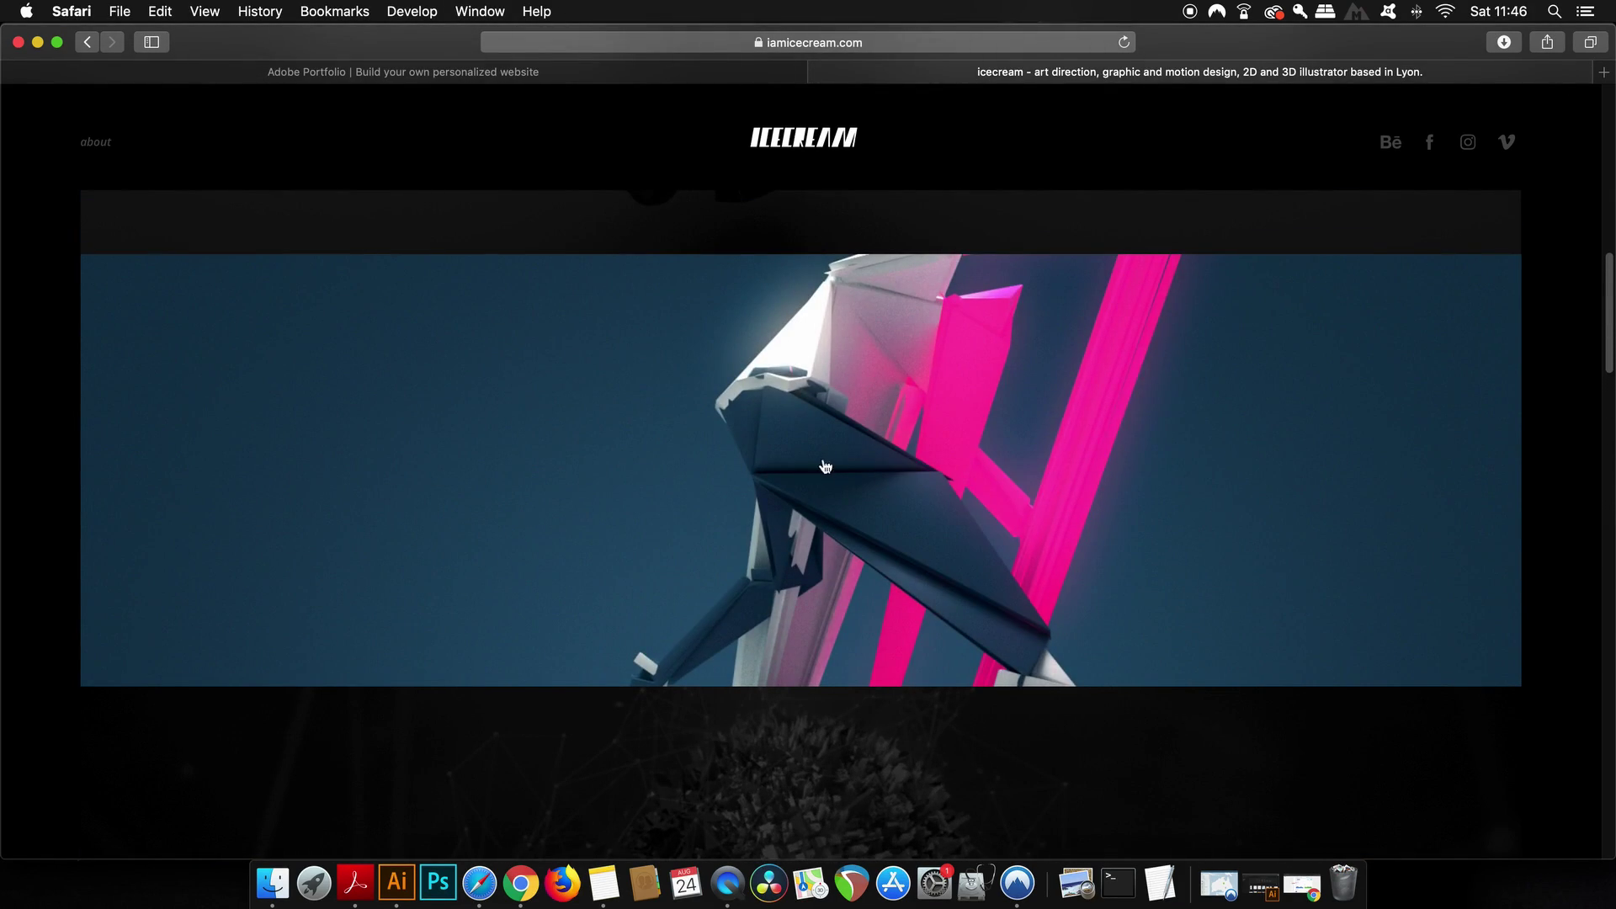
# Step: Open the pink-and-blue '2080 - clips and loops' project and browse its track covers
pyautogui.click(827, 468)
pyautogui.scroll(-4, 907, 337)
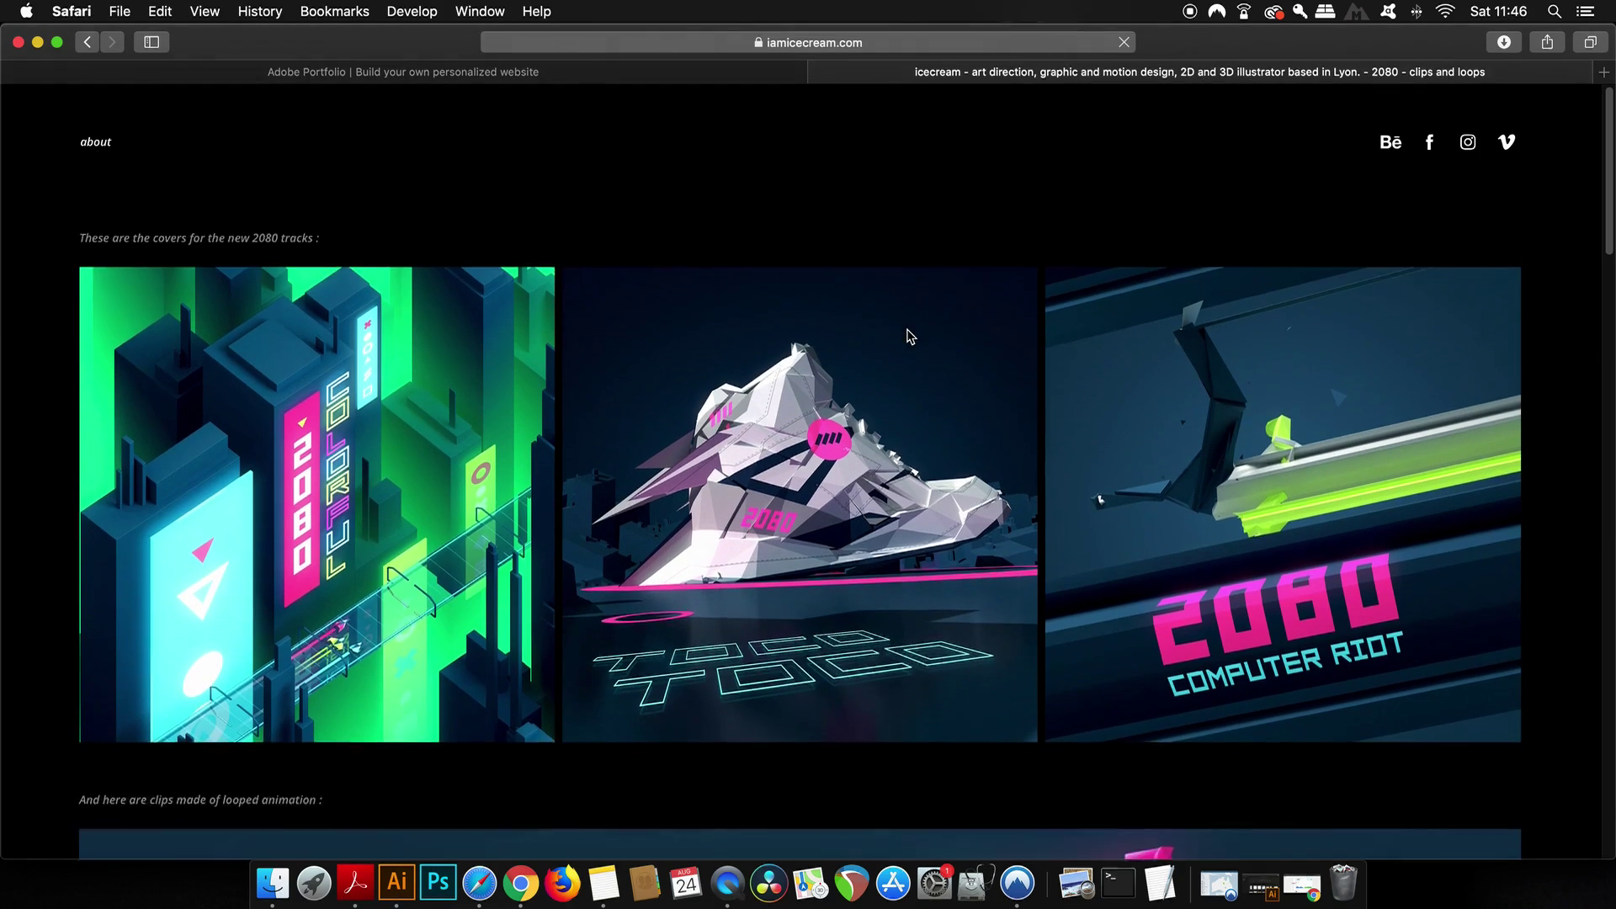
pyautogui.scroll(-10, 1153, 458)
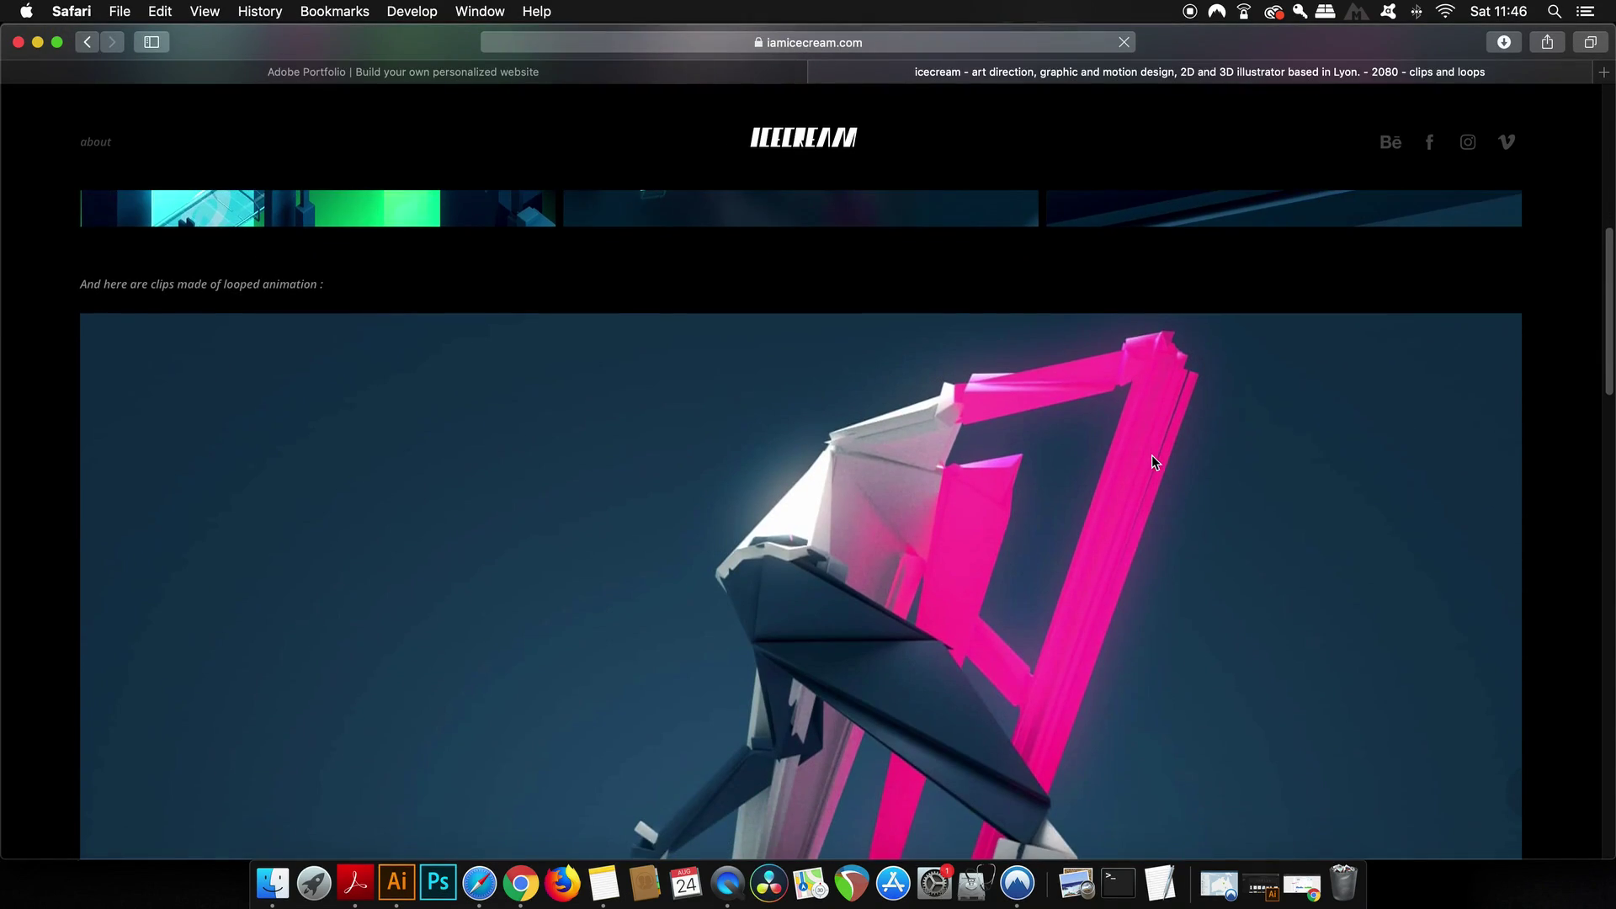
pyautogui.scroll(2, 1141, 460)
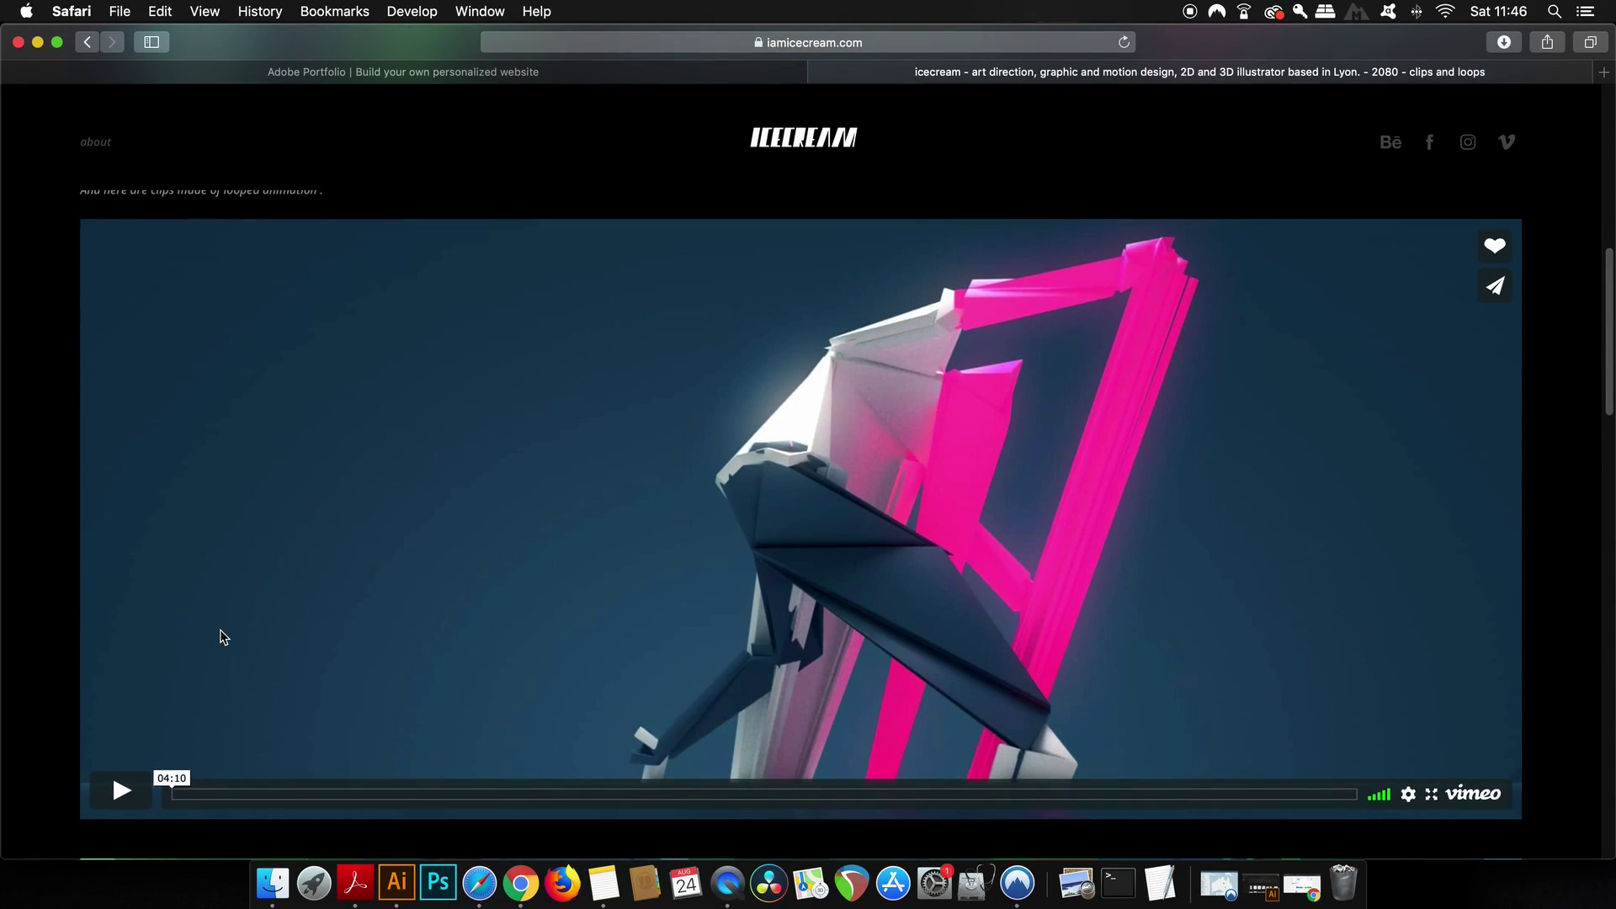
pyautogui.scroll(3, 173, 775)
pyautogui.scroll(-9, 216, 761)
pyautogui.scroll(-6, 216, 761)
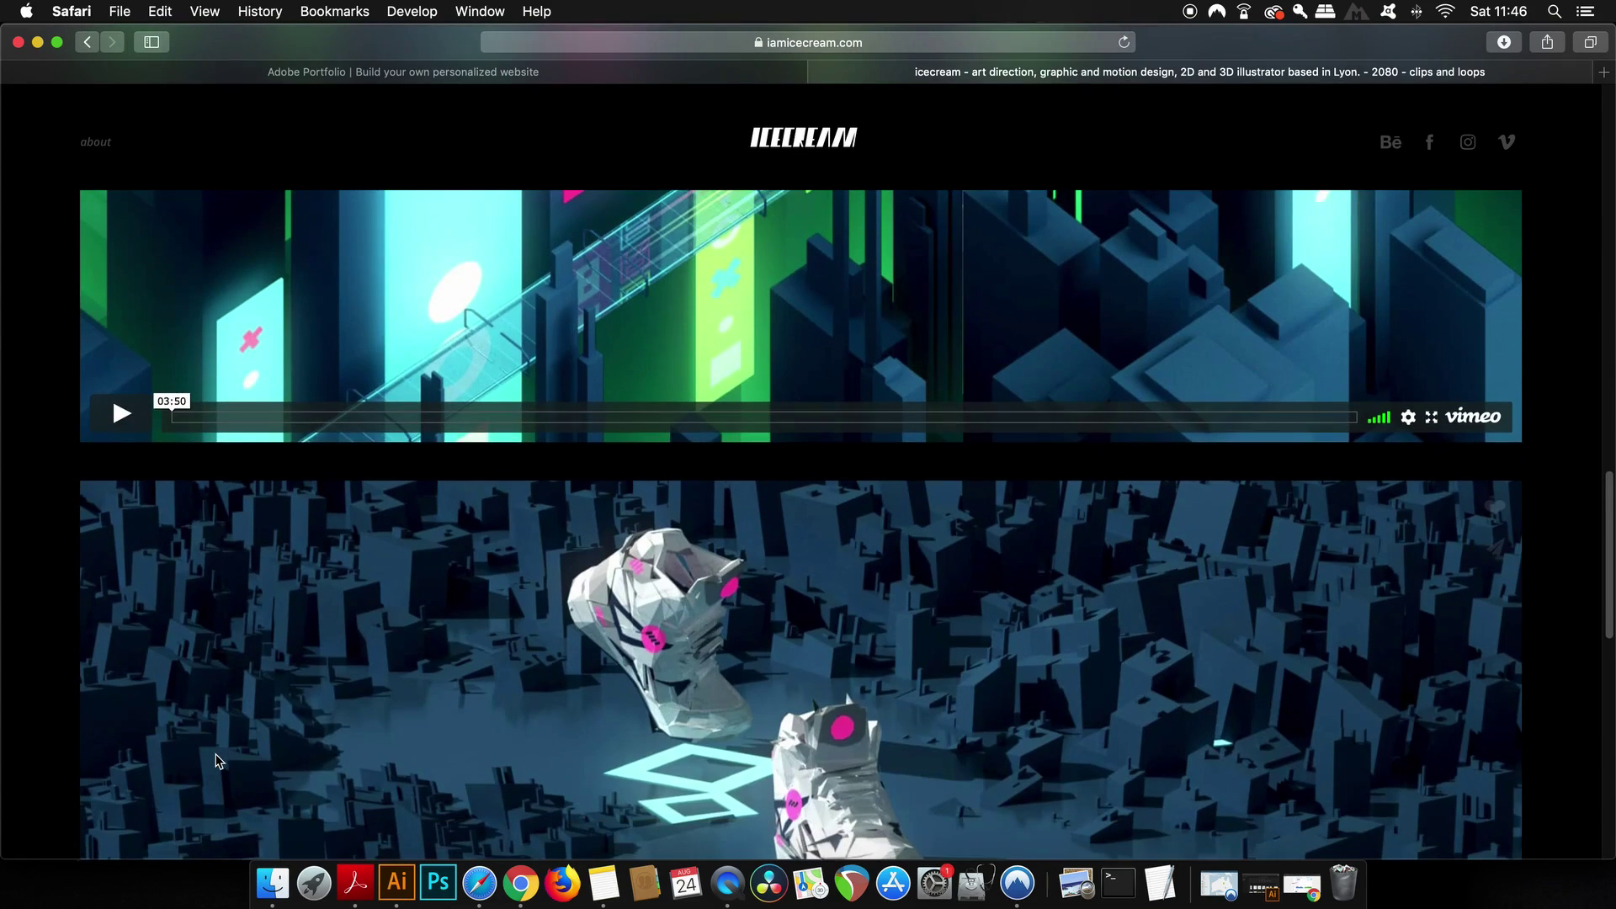
pyautogui.scroll(3, 217, 761)
pyautogui.scroll(-10, 216, 761)
pyautogui.scroll(-5, 216, 761)
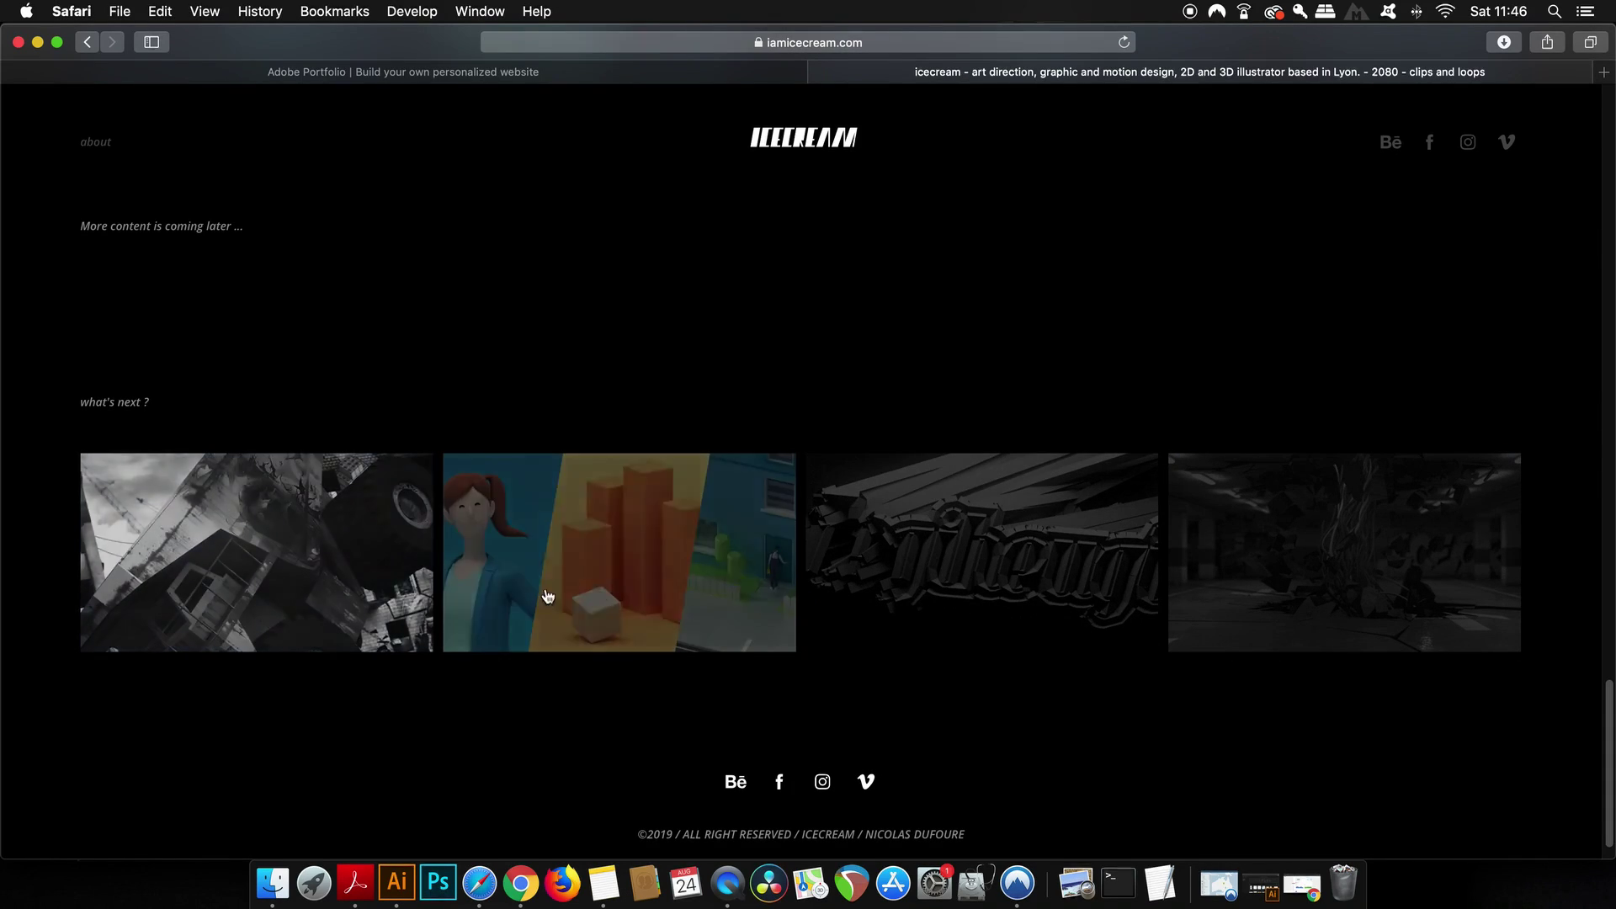
pyautogui.scroll(20, 650, 573)
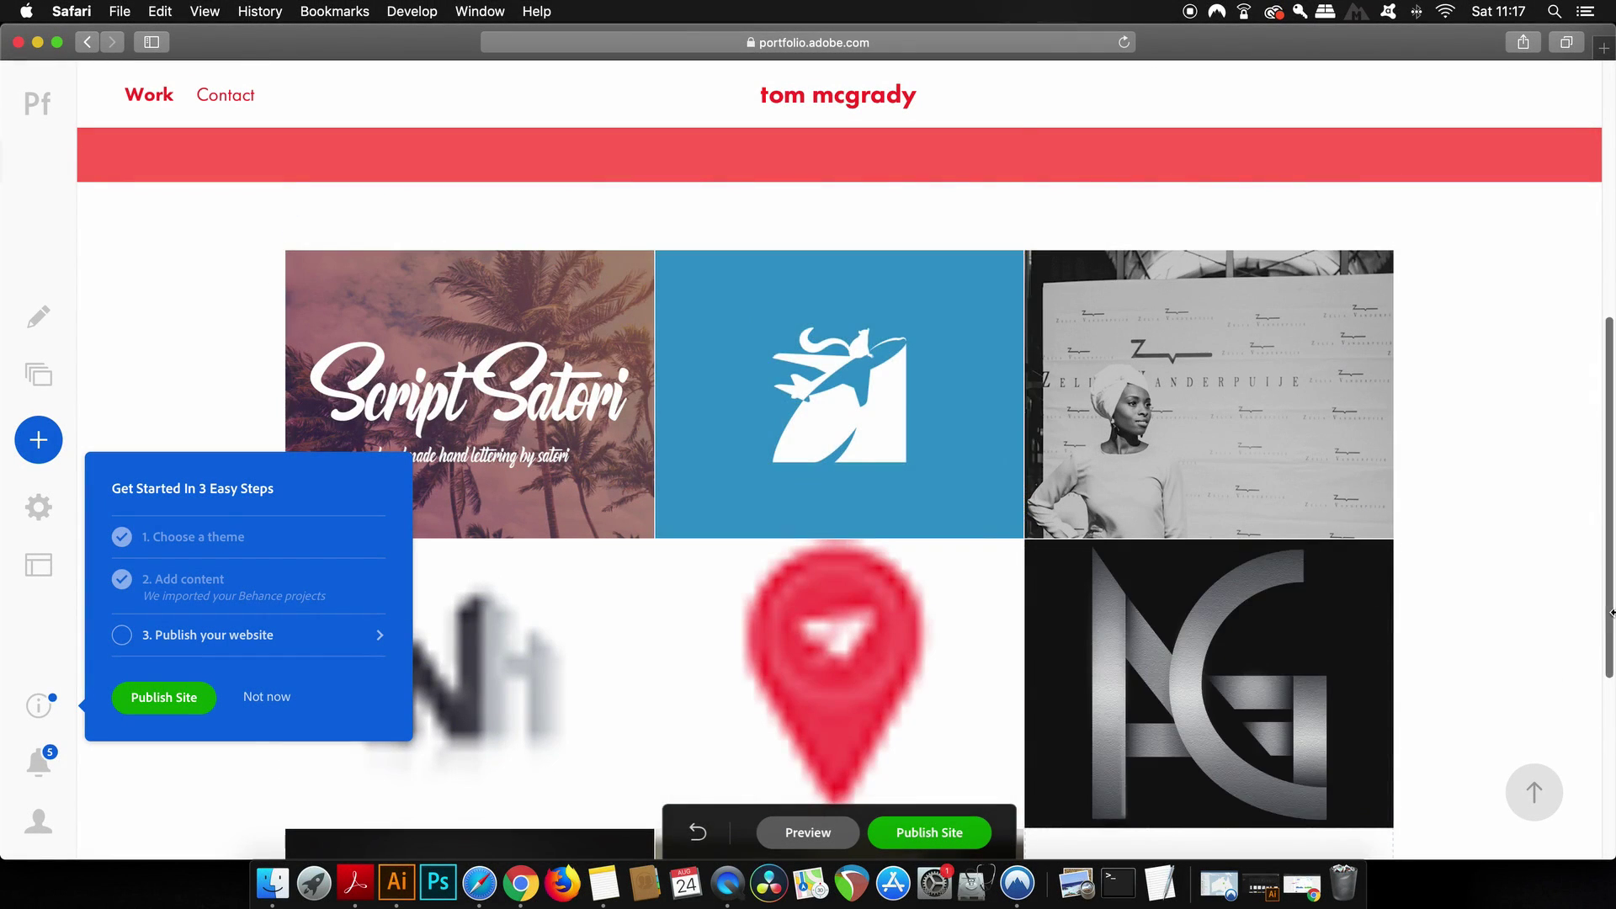
# Step: Dismiss the Get Started publishing panel with 'Not now' and return to the masthead
pyautogui.scroll(-5, 1553, 620)
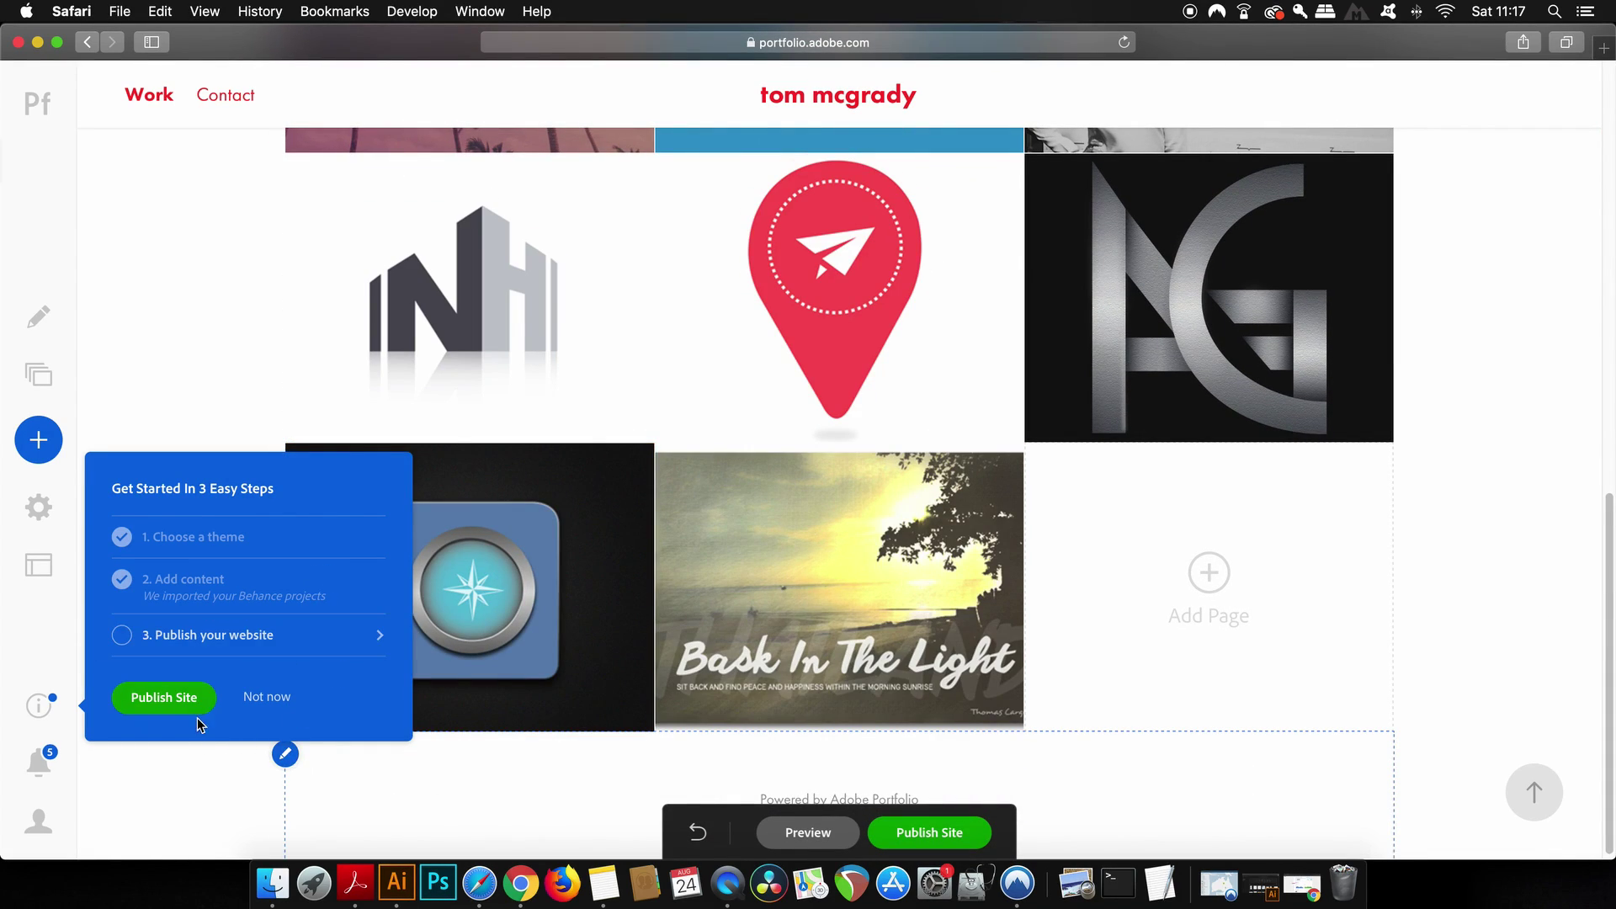
pyautogui.click(261, 704)
pyautogui.scroll(2, 605, 676)
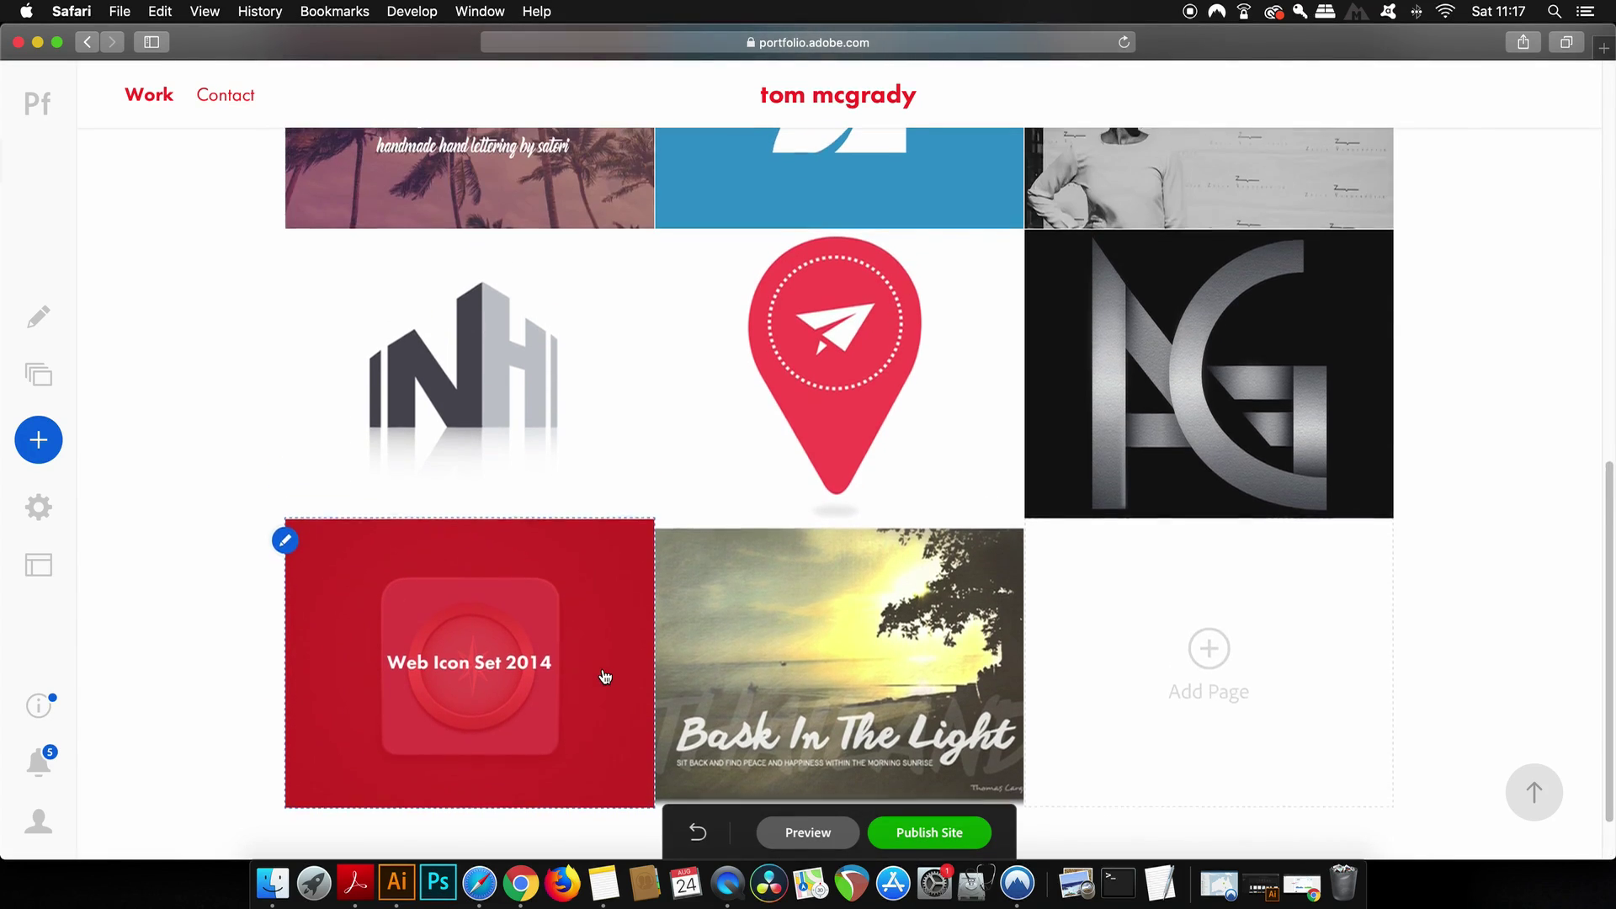
pyautogui.scroll(5, 605, 676)
pyautogui.scroll(-3, 602, 674)
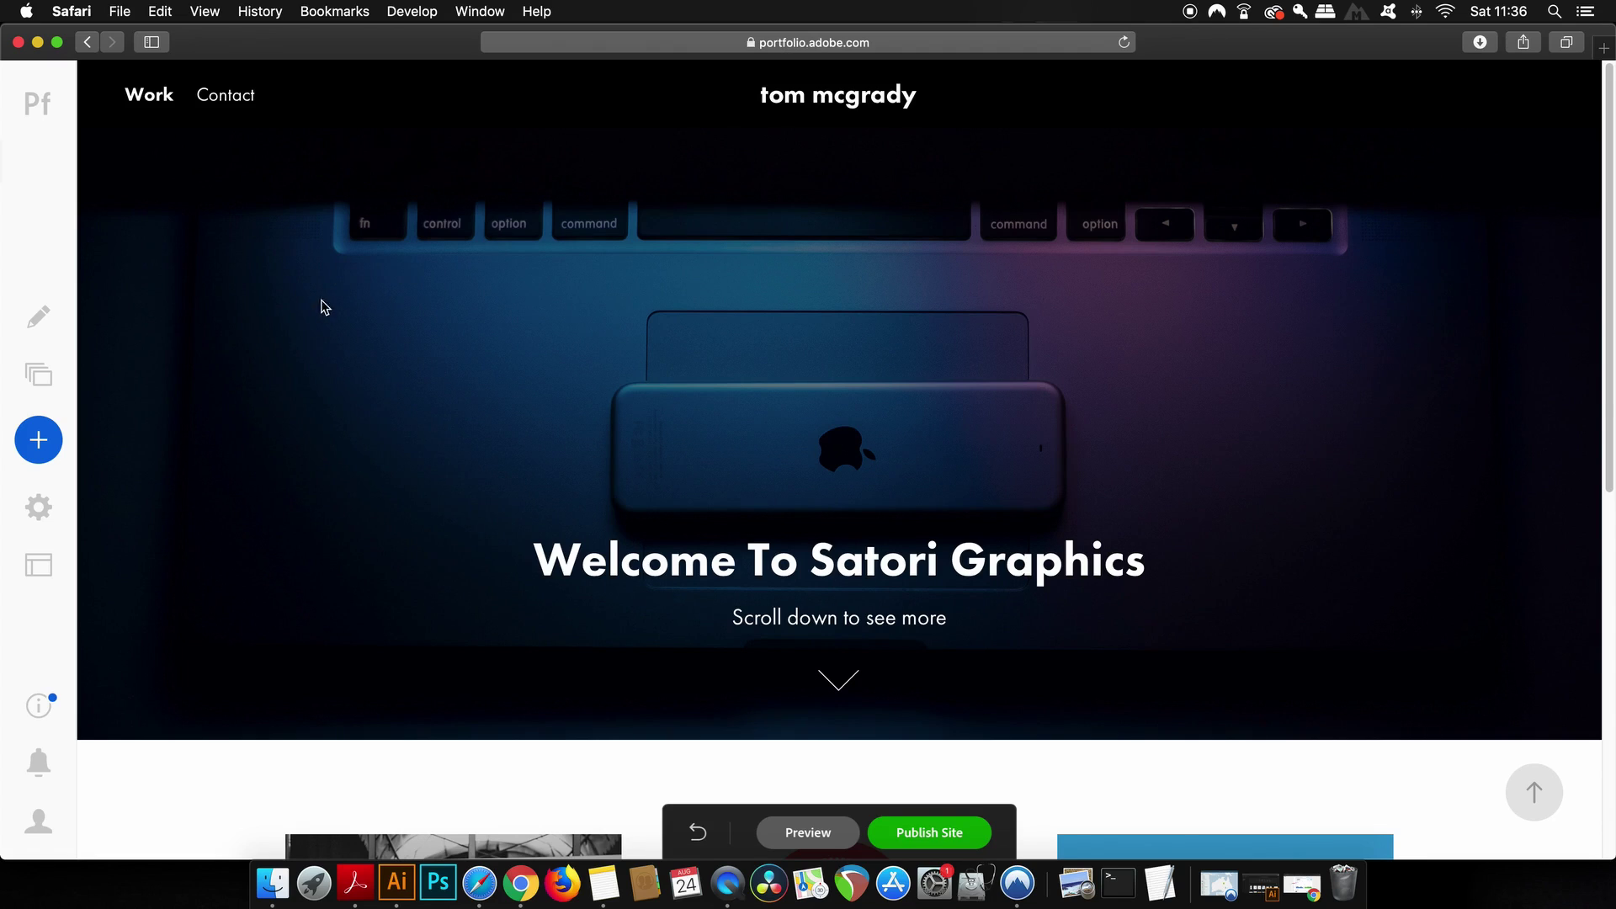
pyautogui.moveTo(529, 559)
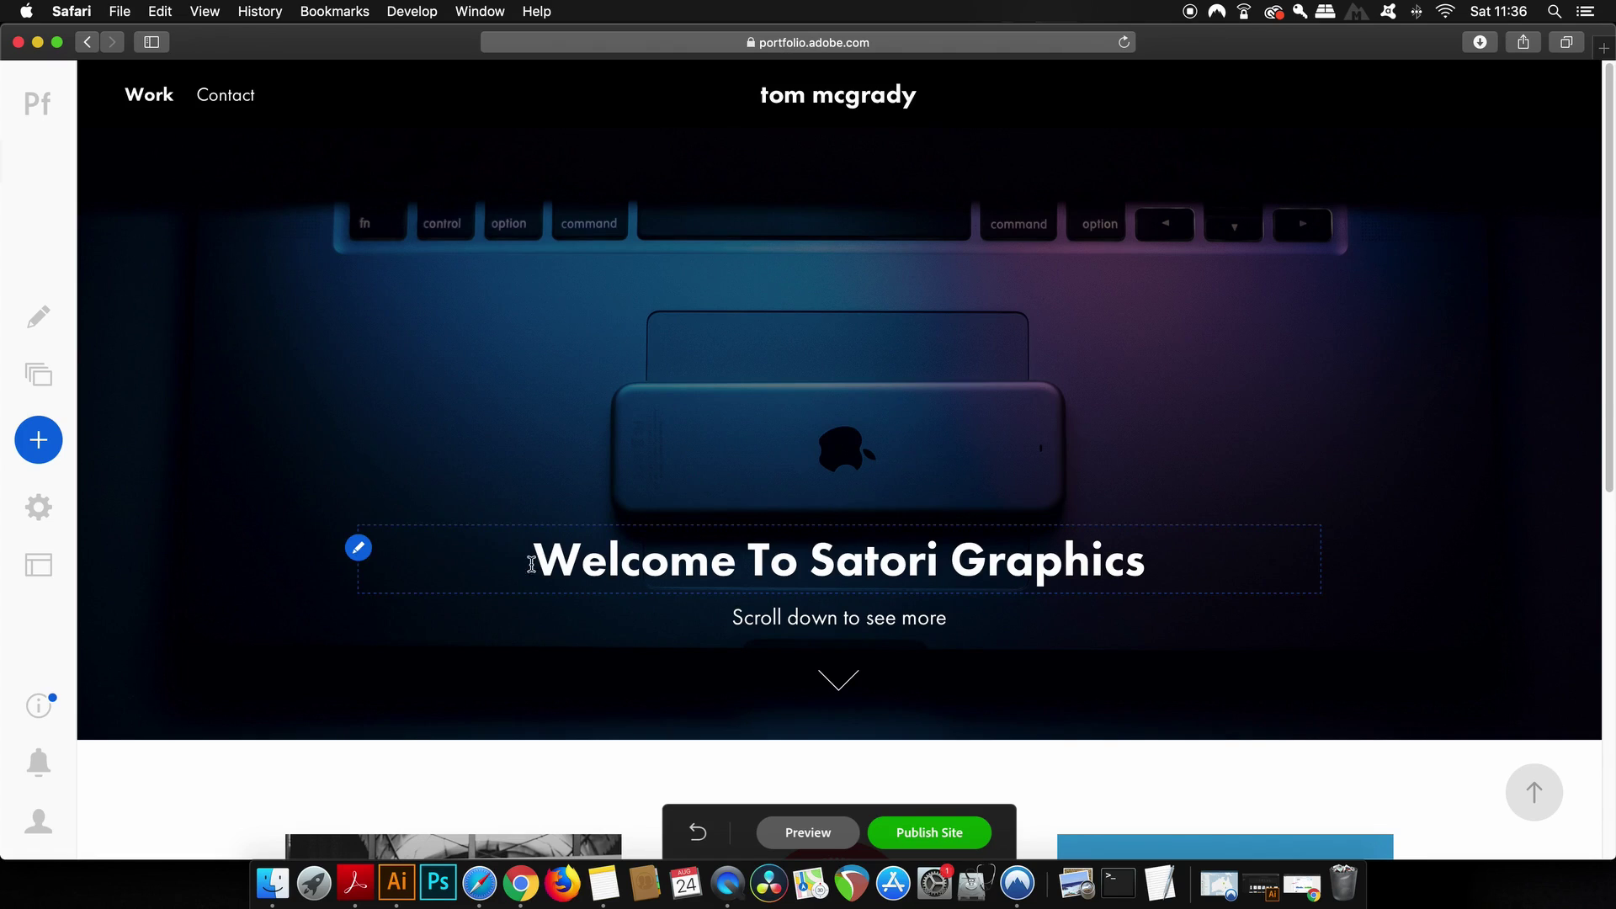
# Step: Open the masthead's Background settings and bring up the Color Overlay options
pyautogui.click(358, 549)
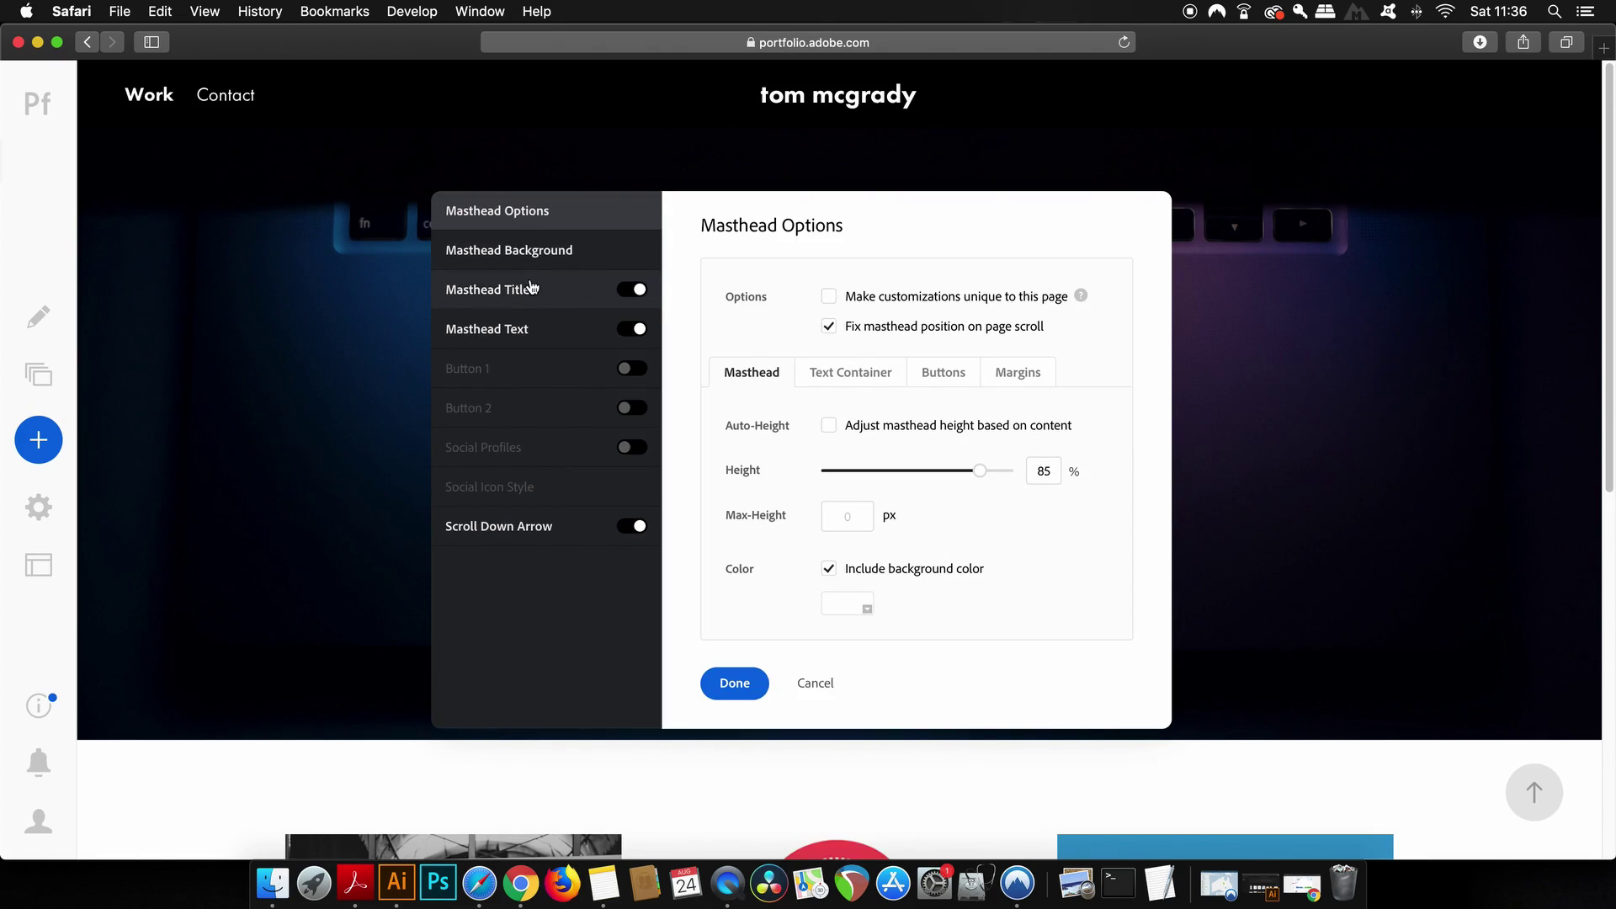
pyautogui.click(542, 252)
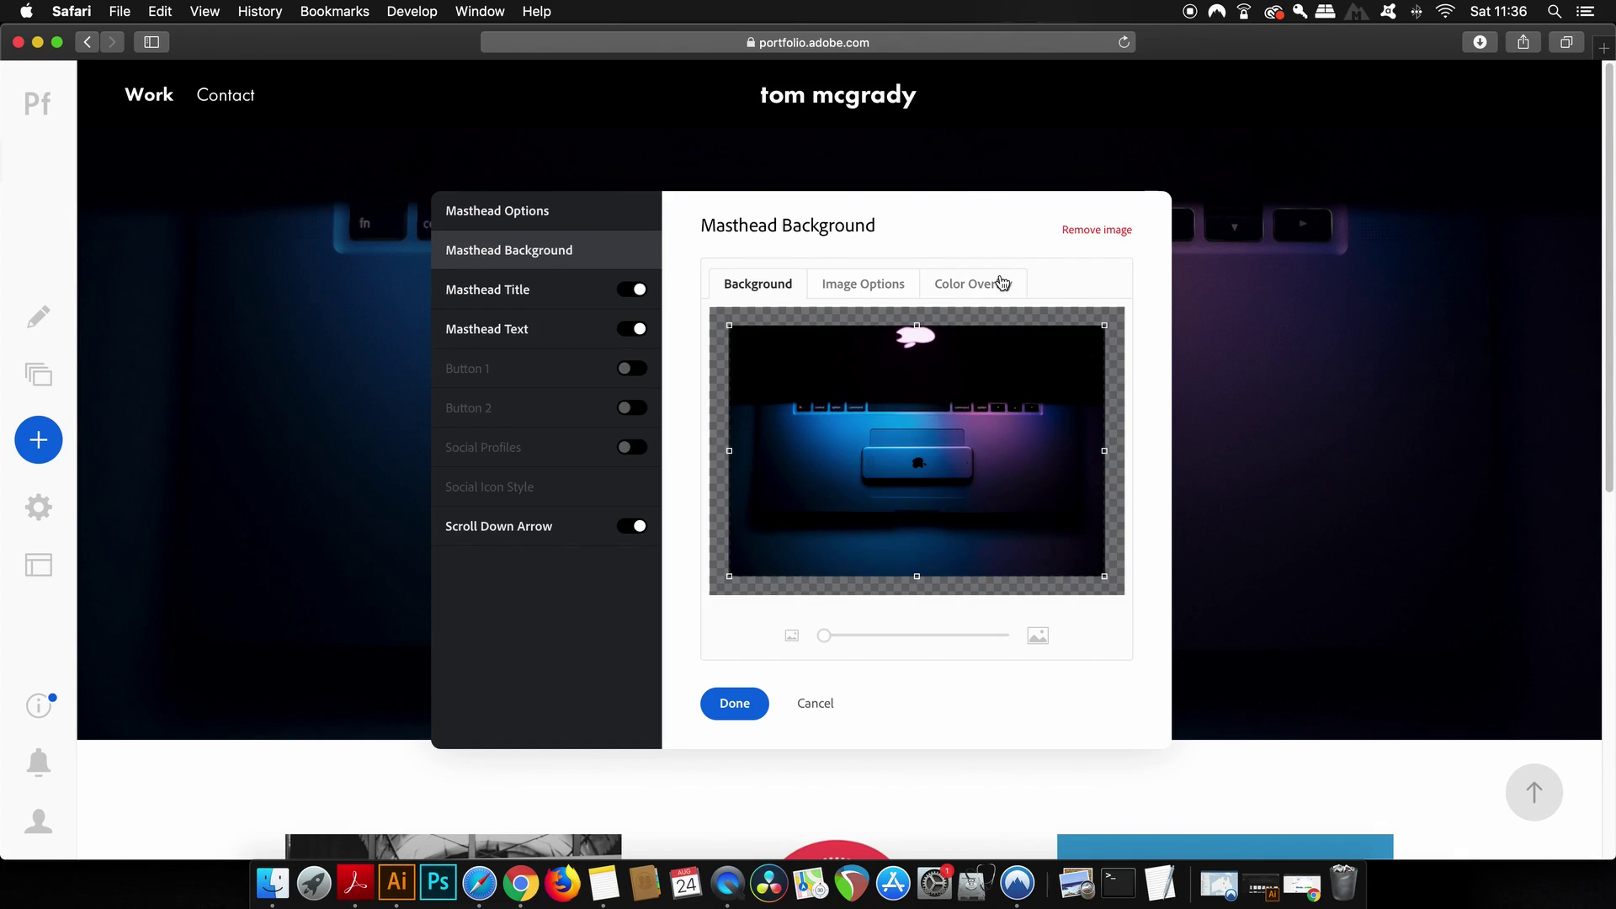
pyautogui.click(886, 286)
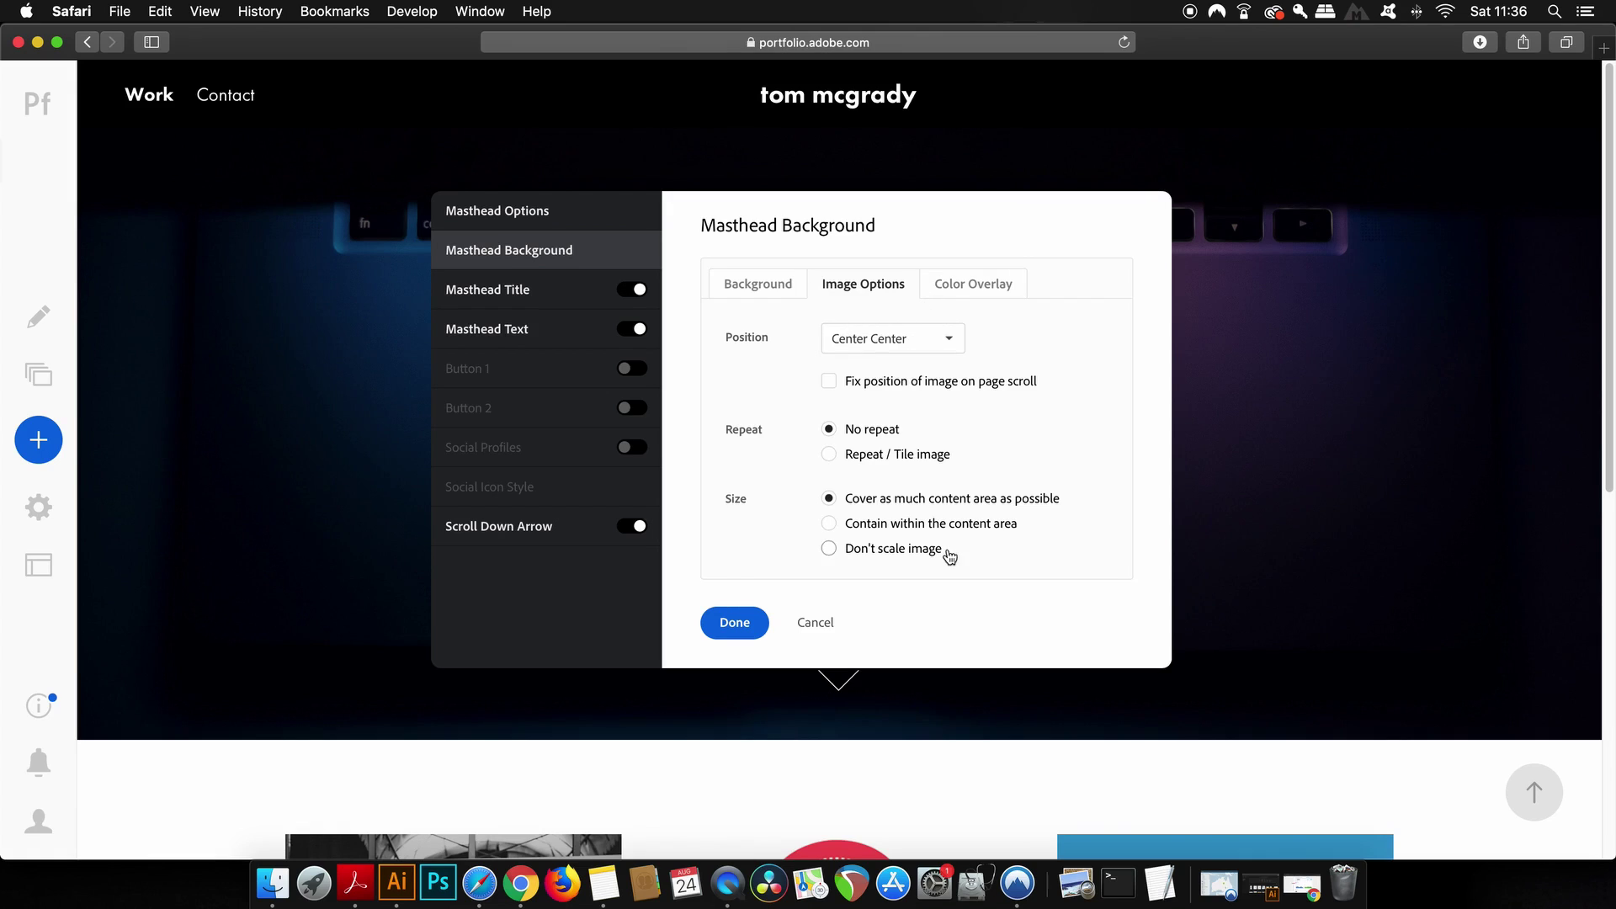
pyautogui.click(970, 286)
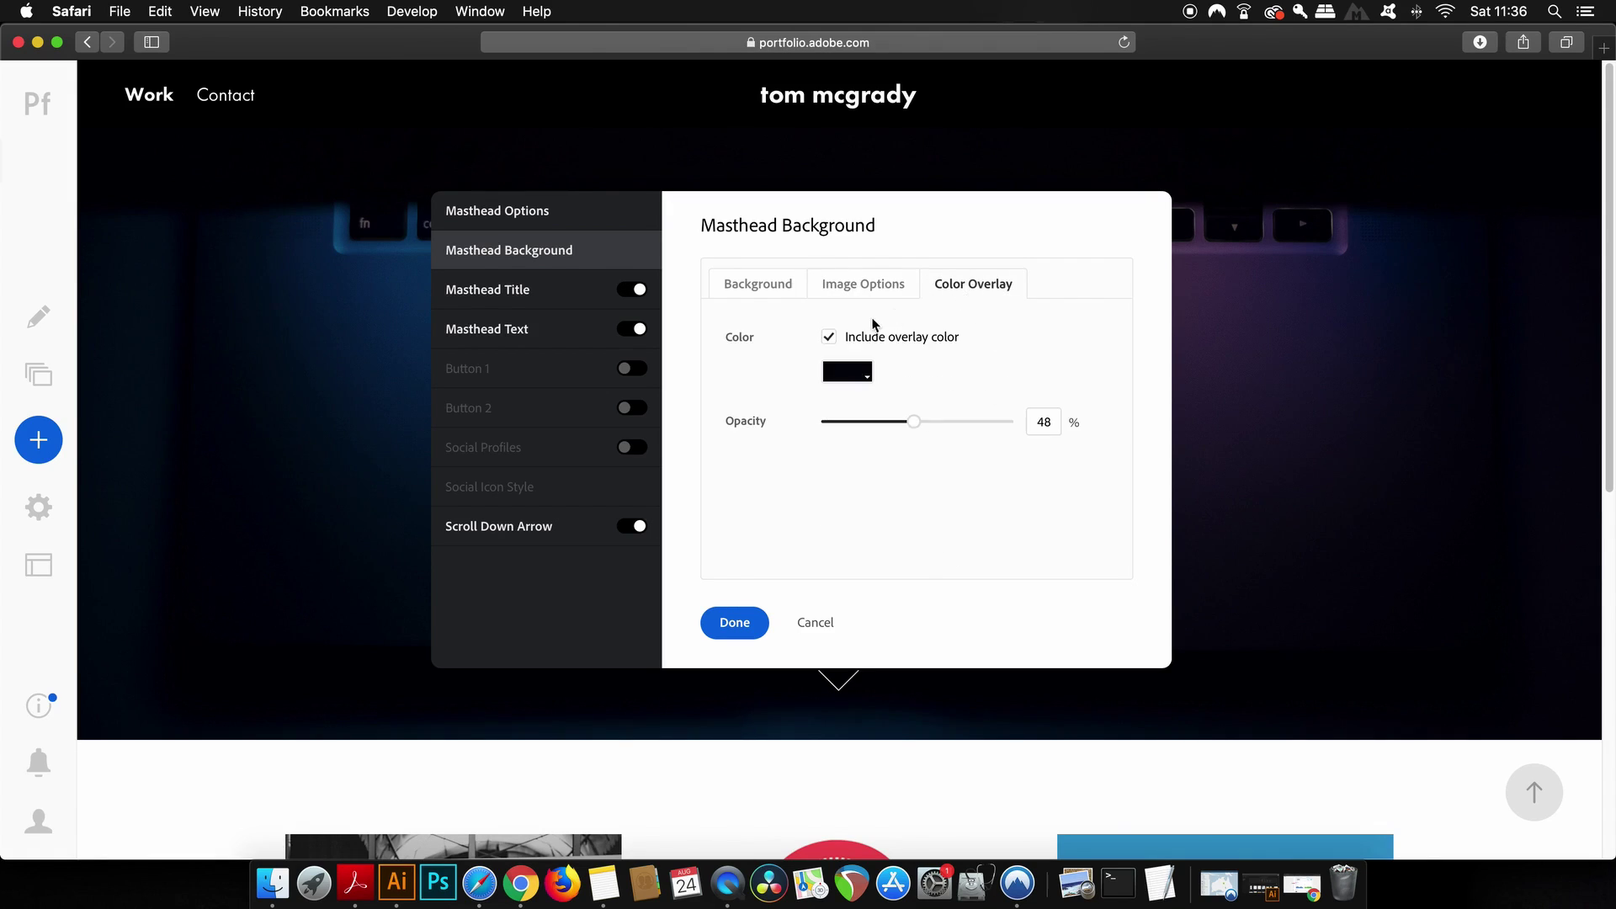
# Step: Set the black colour overlay opacity to about 74% over the keyboard photo
pyautogui.moveTo(923, 426); pyautogui.dragTo(1053, 426)
pyautogui.moveTo(1015, 224); pyautogui.dragTo(676, 381)
pyautogui.moveTo(659, 585); pyautogui.dragTo(627, 587)
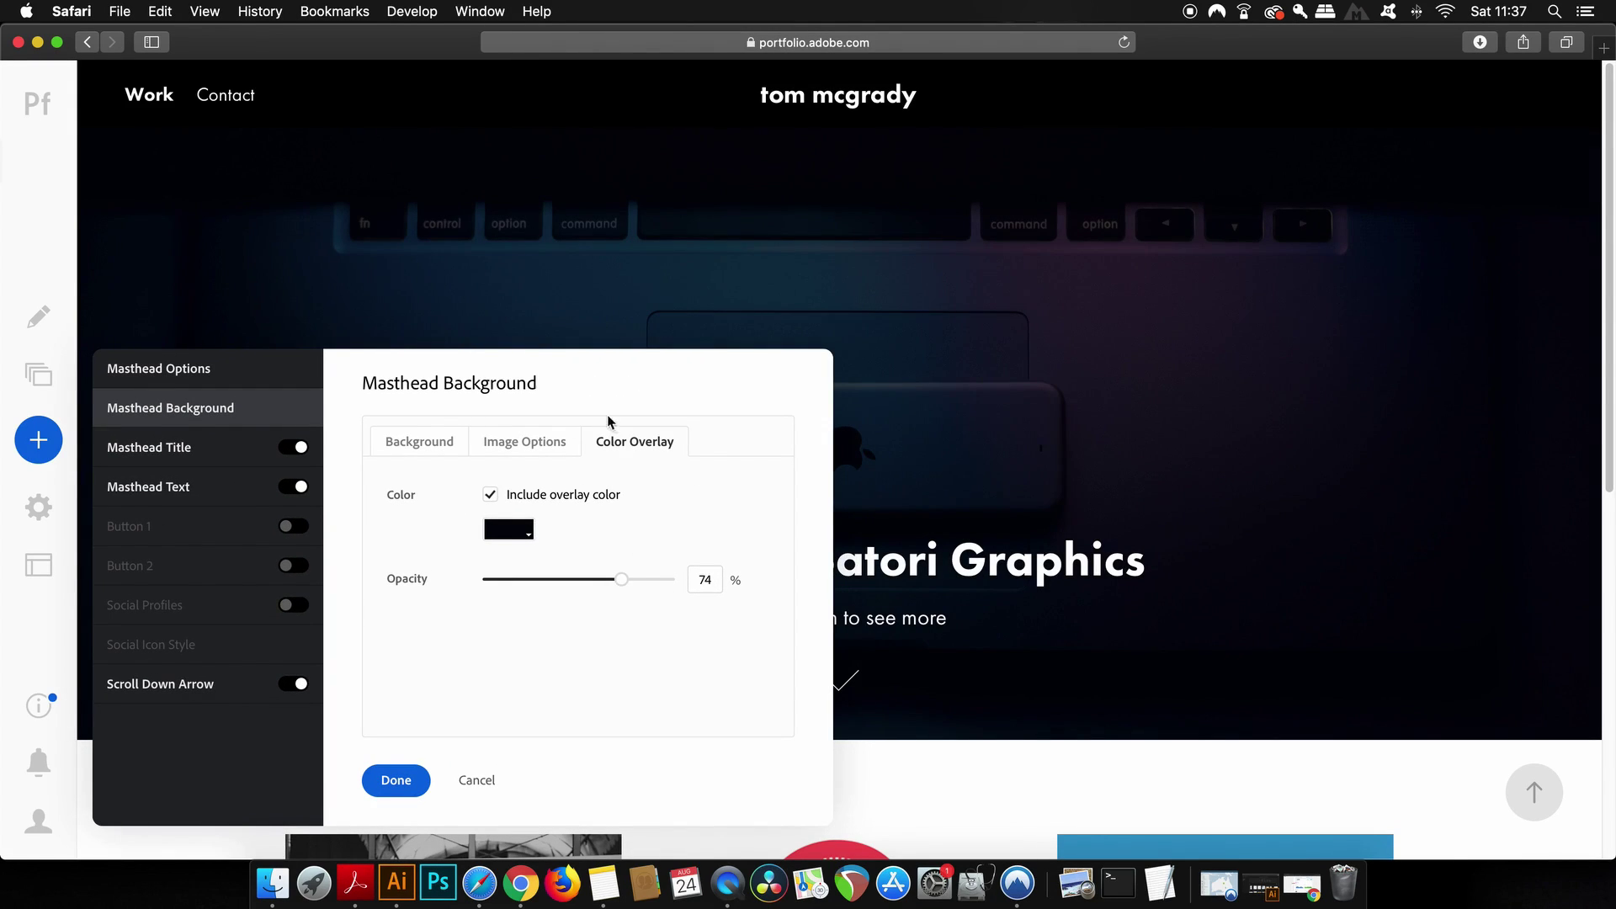
pyautogui.moveTo(619, 395); pyautogui.dragTo(924, 263)
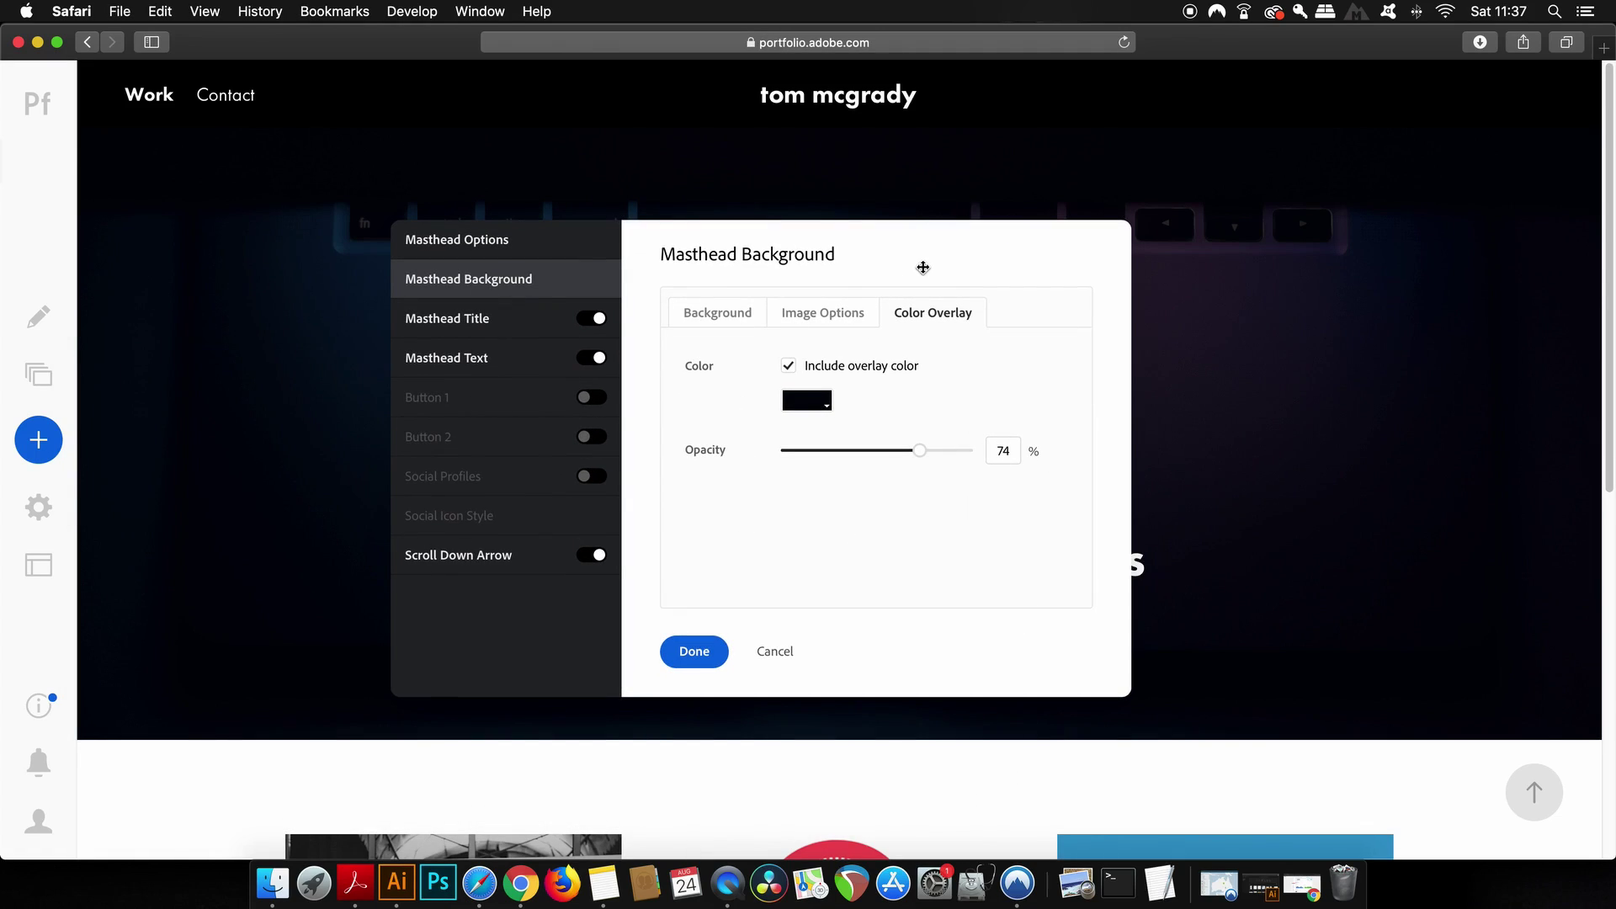
pyautogui.click(540, 330)
# Step: Set the masthead title's top margin to 385 px and apply it
pyautogui.moveTo(703, 228); pyautogui.dragTo(1278, 88)
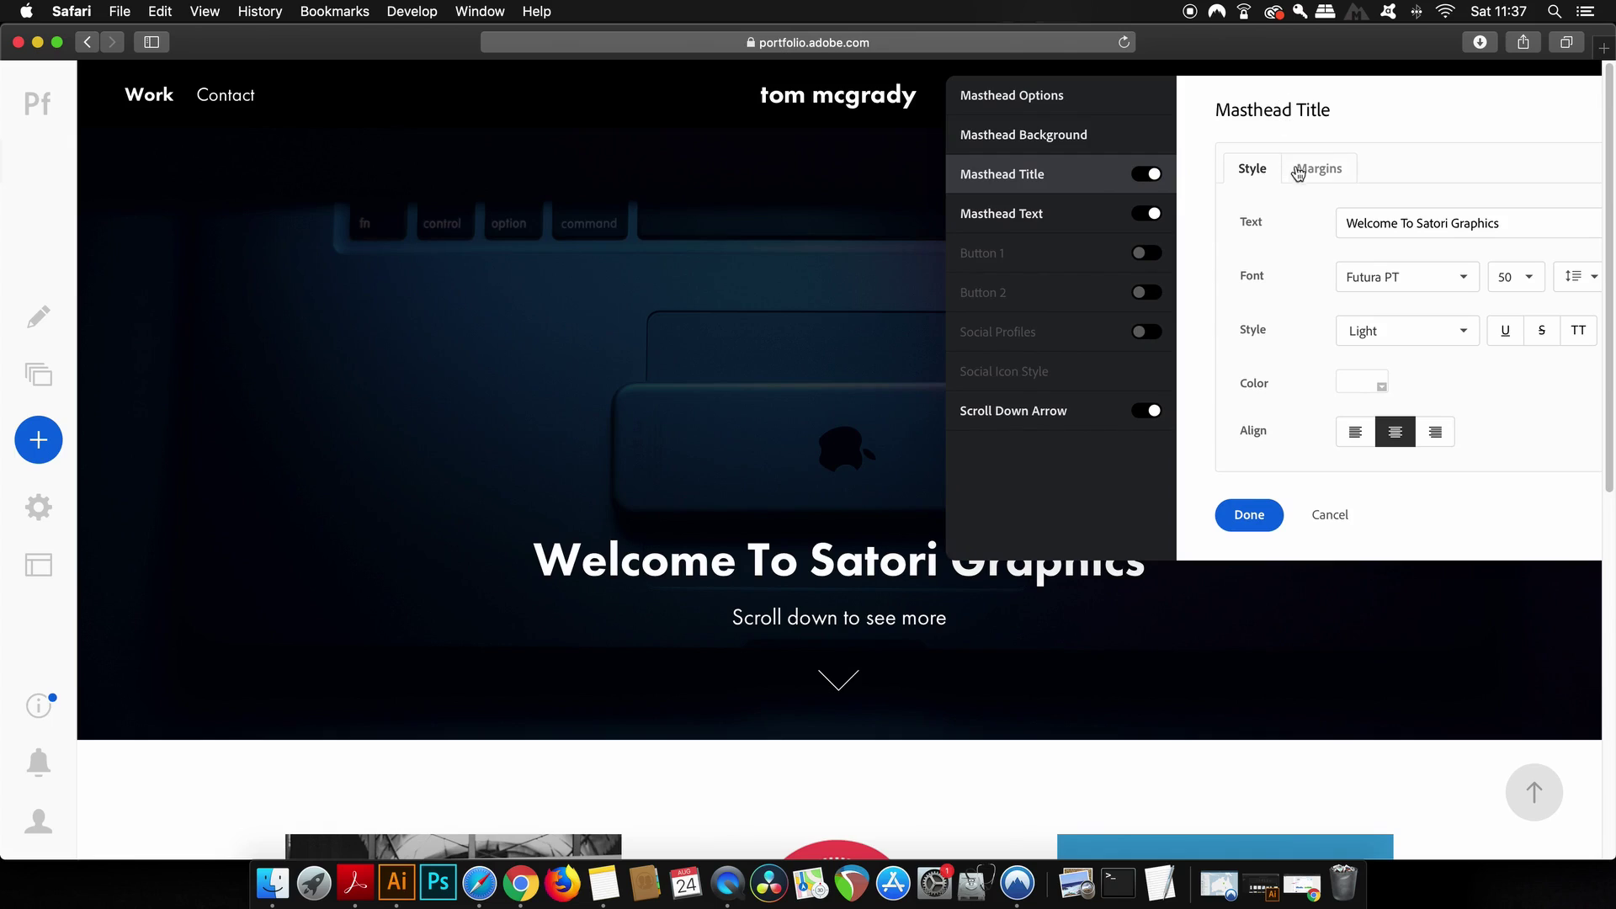
pyautogui.click(1339, 172)
pyautogui.moveTo(1340, 268)
pyautogui.mouseDown()
pyautogui.moveTo(1386, 274)
pyautogui.moveTo(1340, 281)
pyautogui.mouseUp()
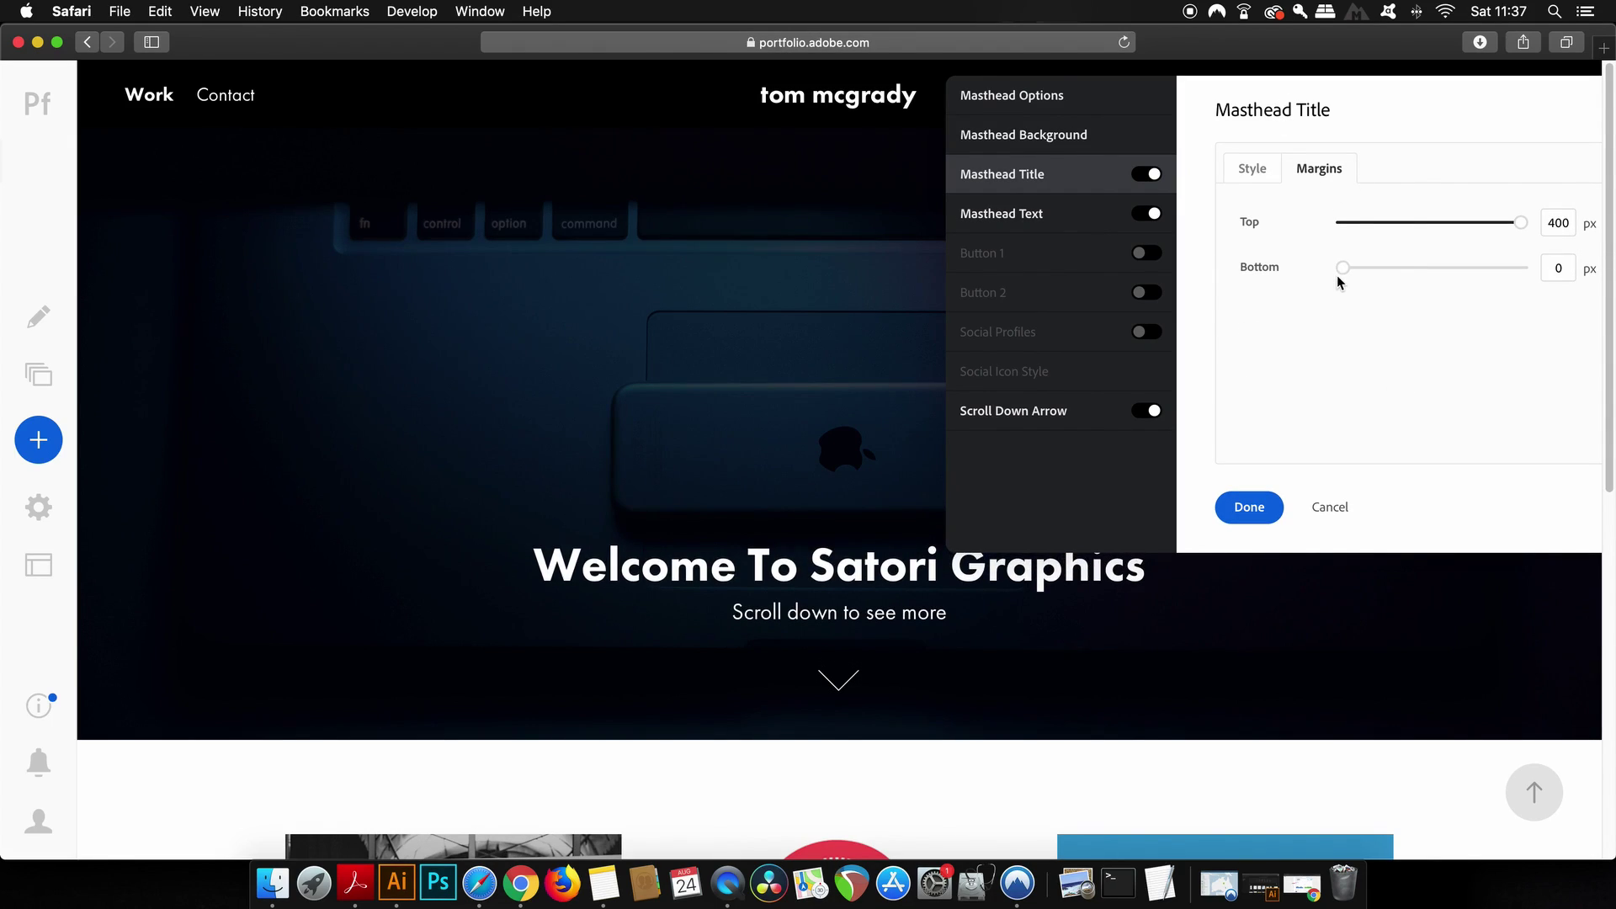
pyautogui.moveTo(1520, 223)
pyautogui.mouseDown()
pyautogui.moveTo(1499, 229)
pyautogui.moveTo(1515, 225)
pyautogui.mouseUp()
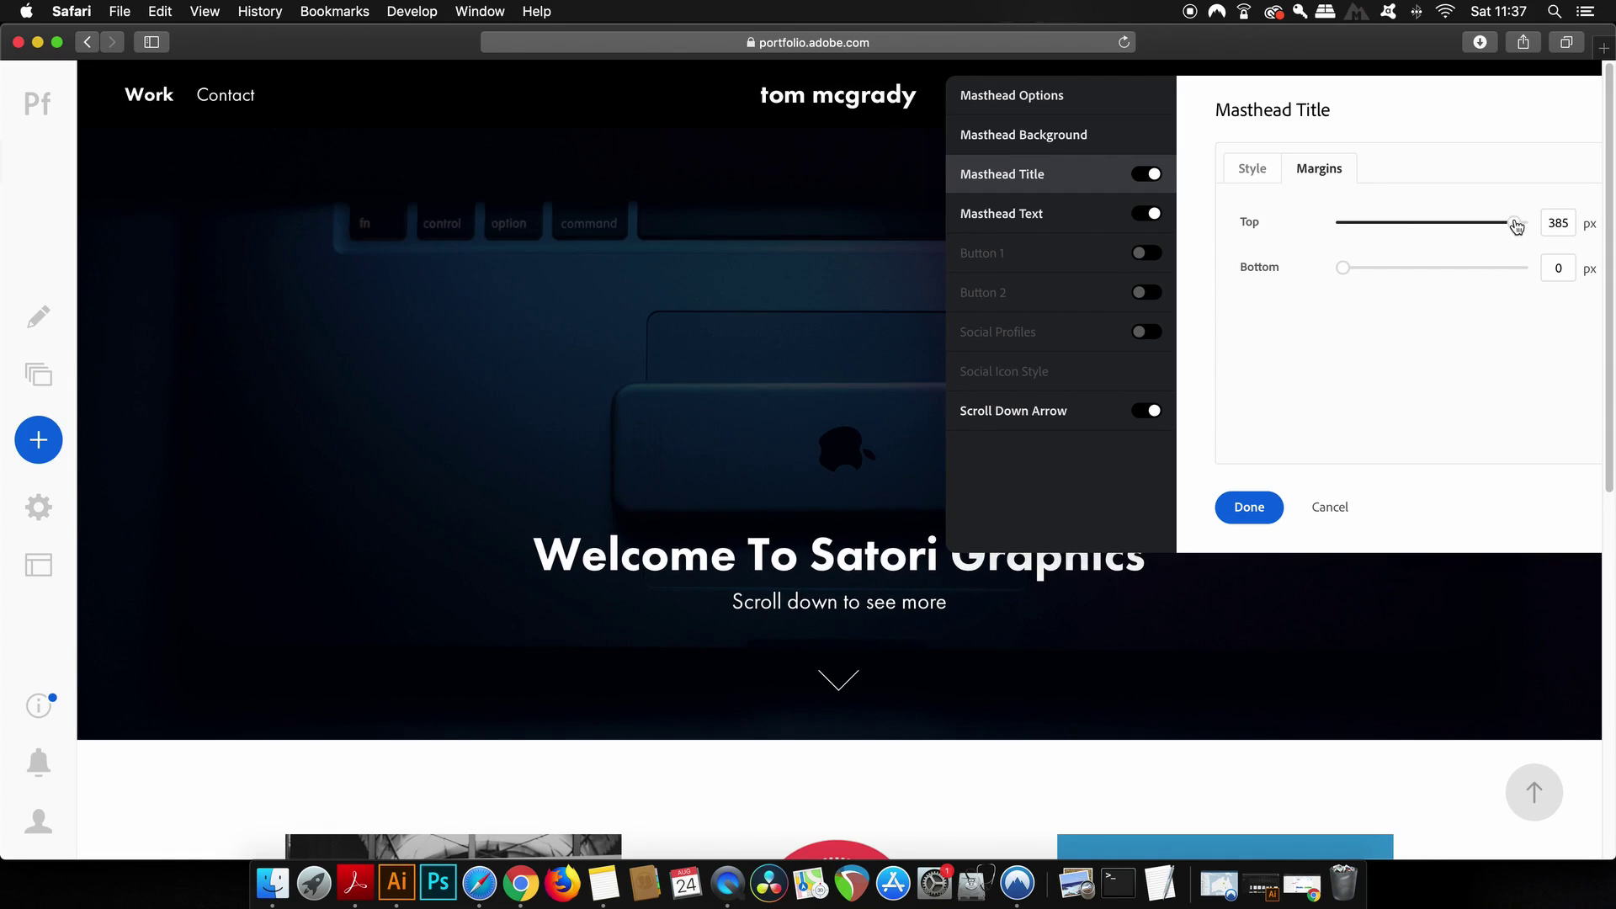
pyautogui.click(1267, 508)
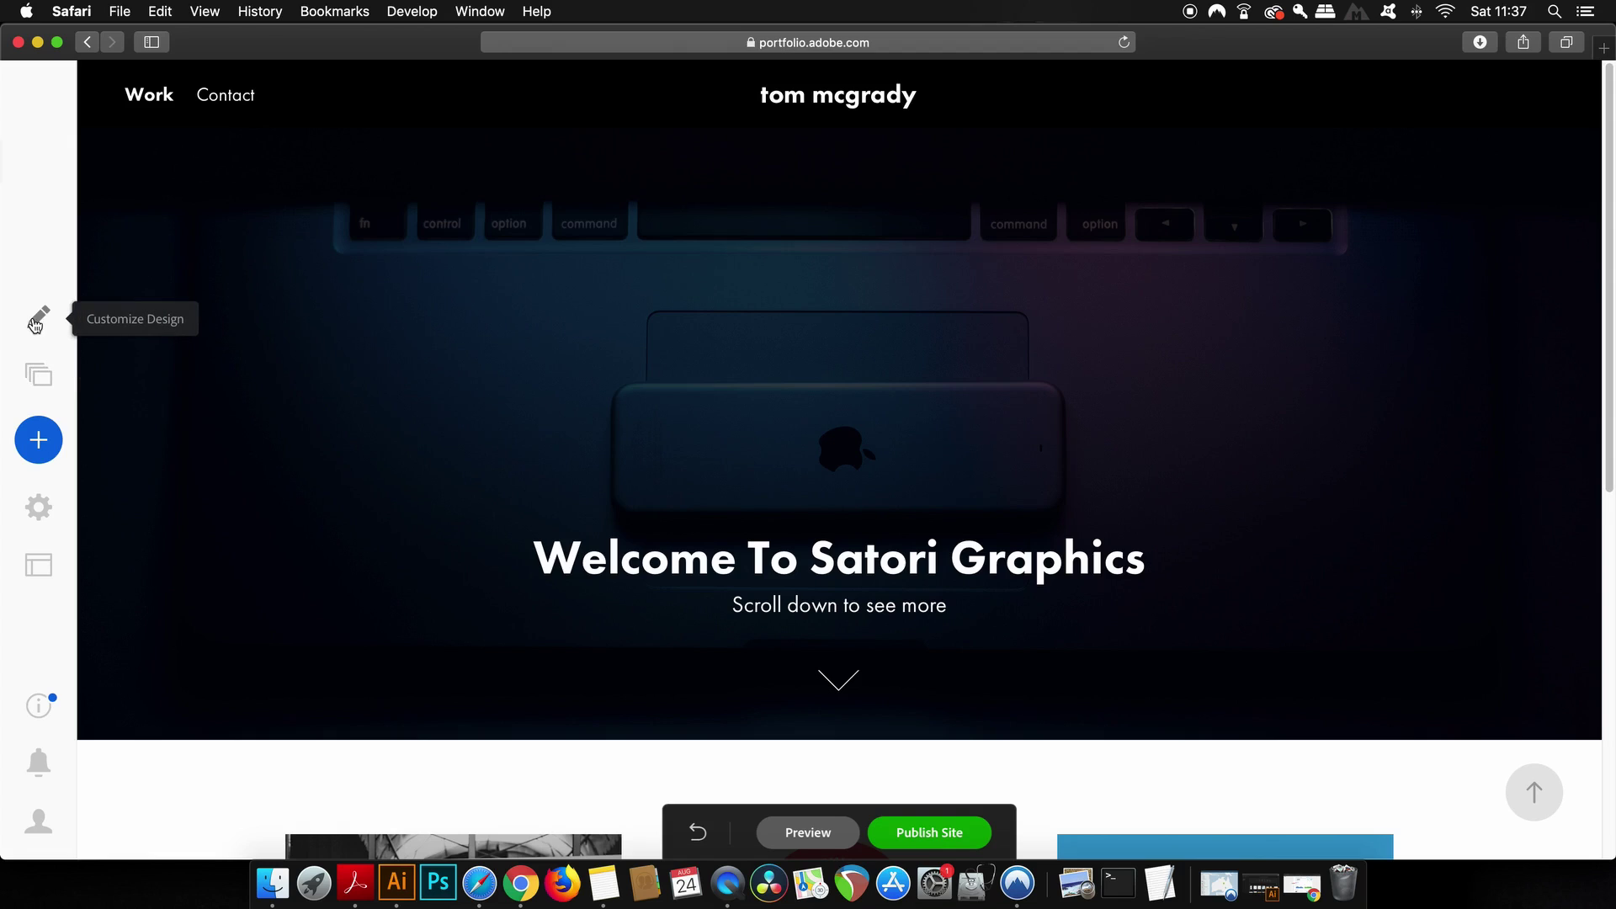
pyautogui.click(37, 377)
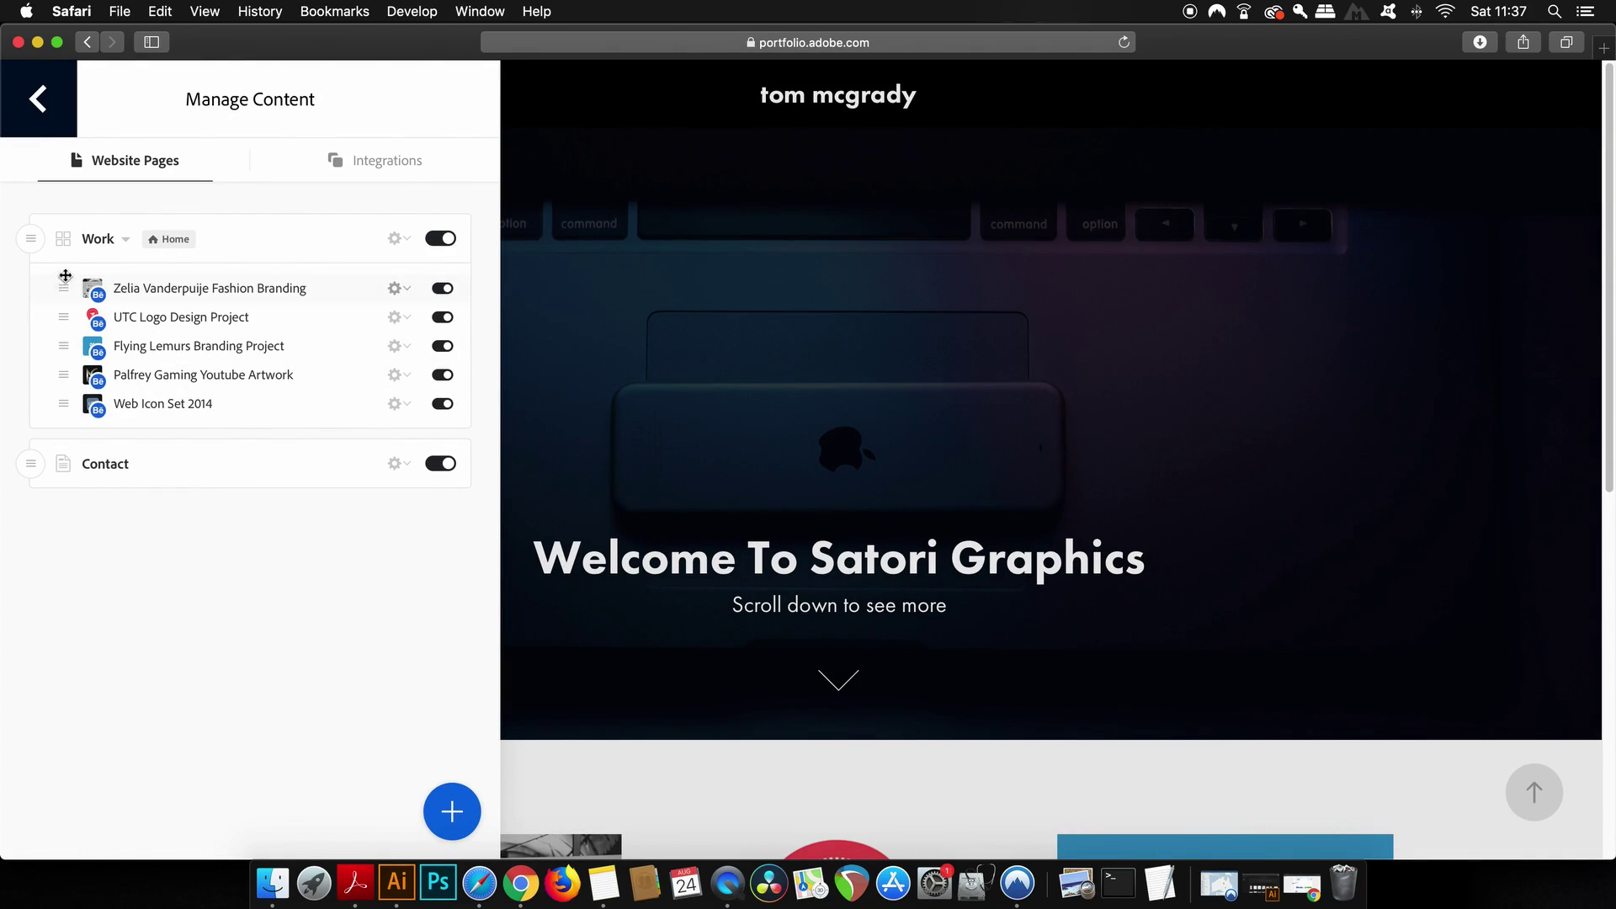
# Step: Move Zelia Vanderpuije Fashion Branding below Flying Lemurs to third place in the Work list
pyautogui.moveTo(59, 288); pyautogui.dragTo(67, 332)
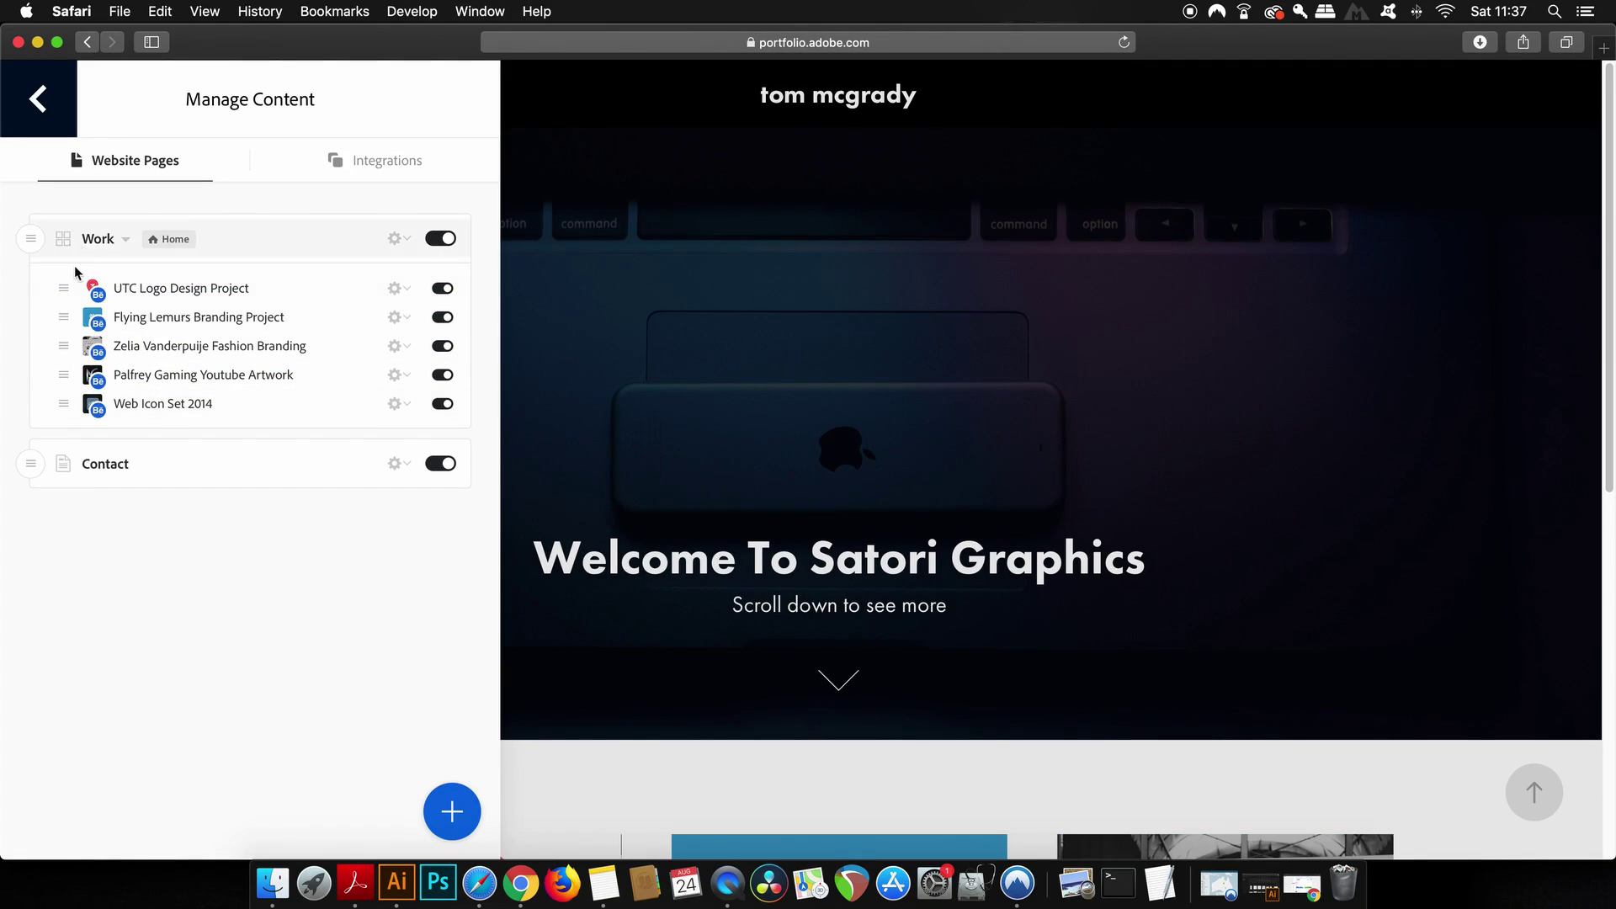
pyautogui.click(415, 169)
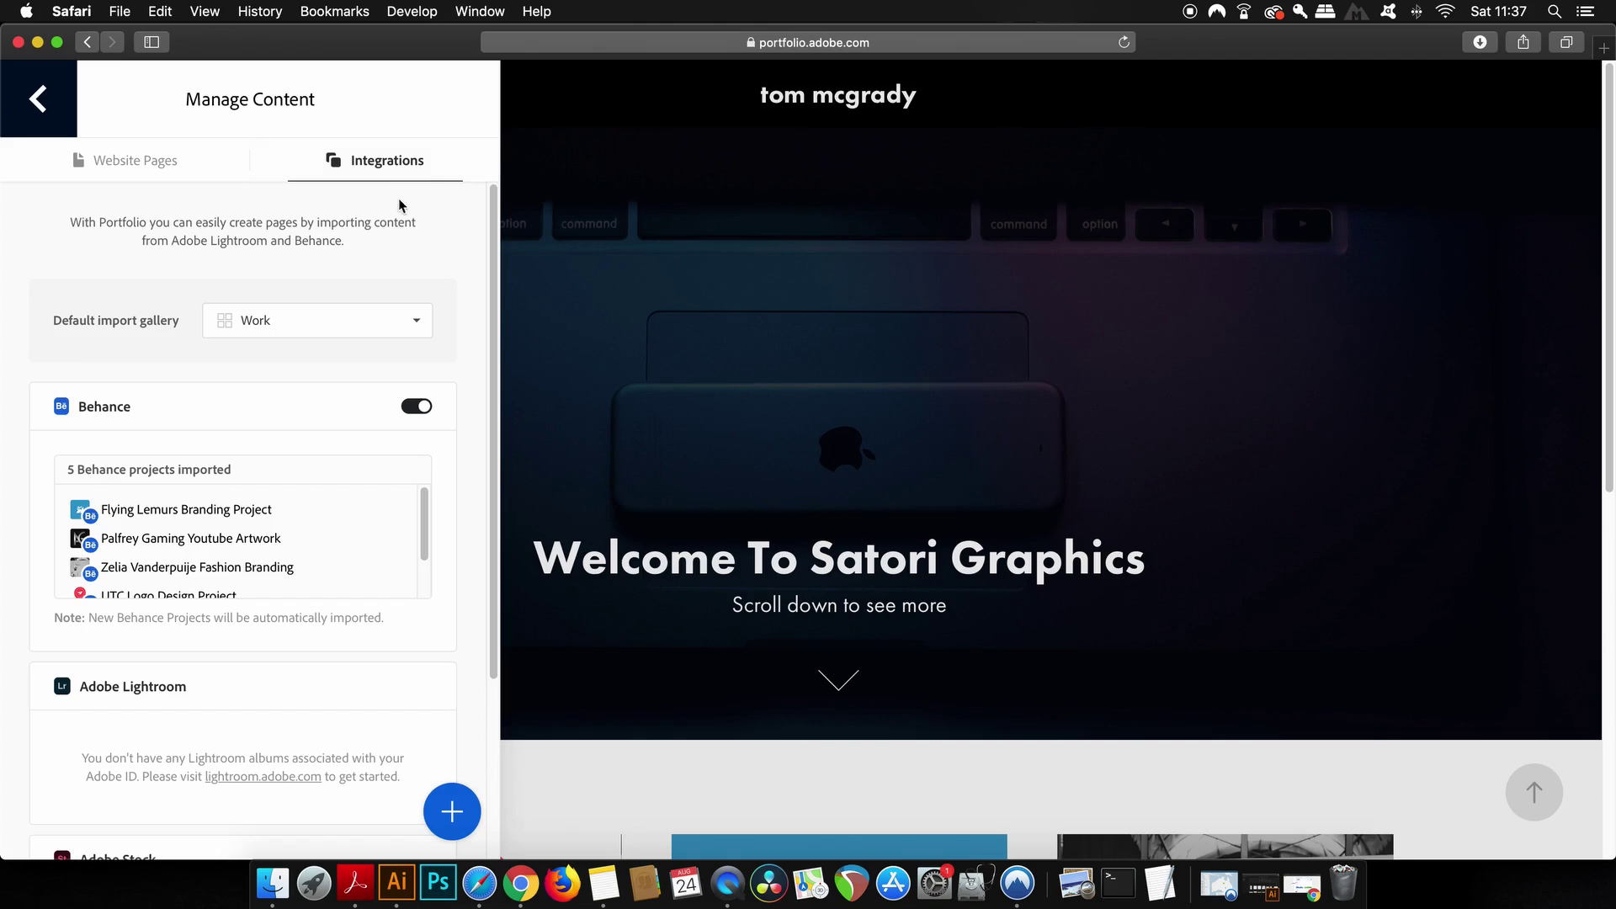
pyautogui.scroll(-1, 408, 410)
# Step: Cancel disabling the Behance integration, keeping it on, and close the content manager
pyautogui.click(416, 395)
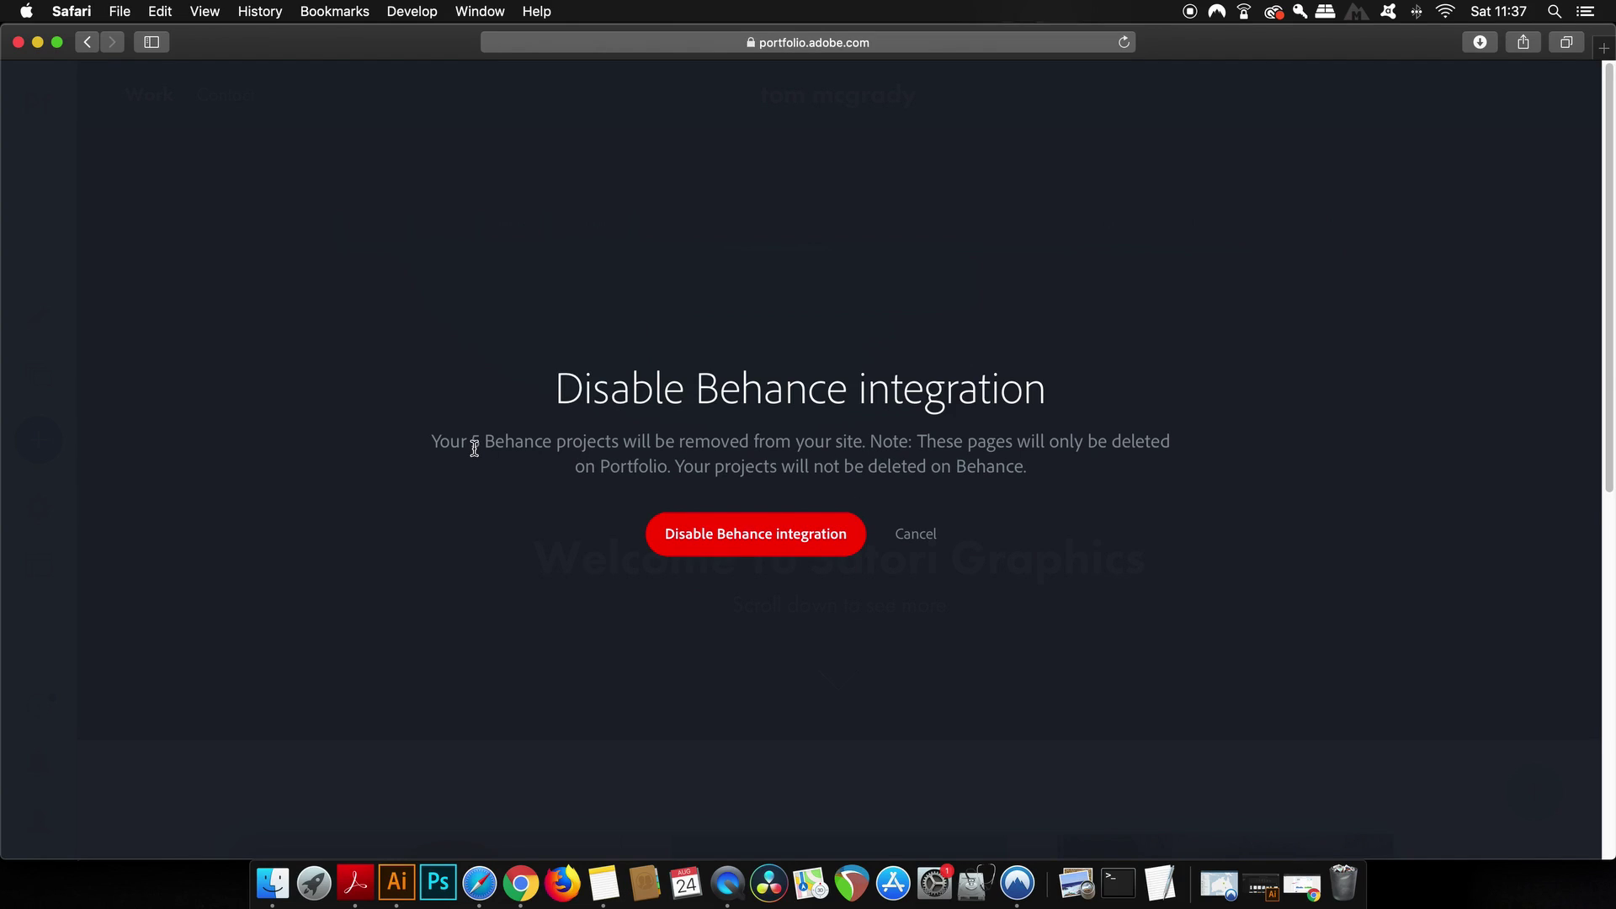
pyautogui.click(929, 546)
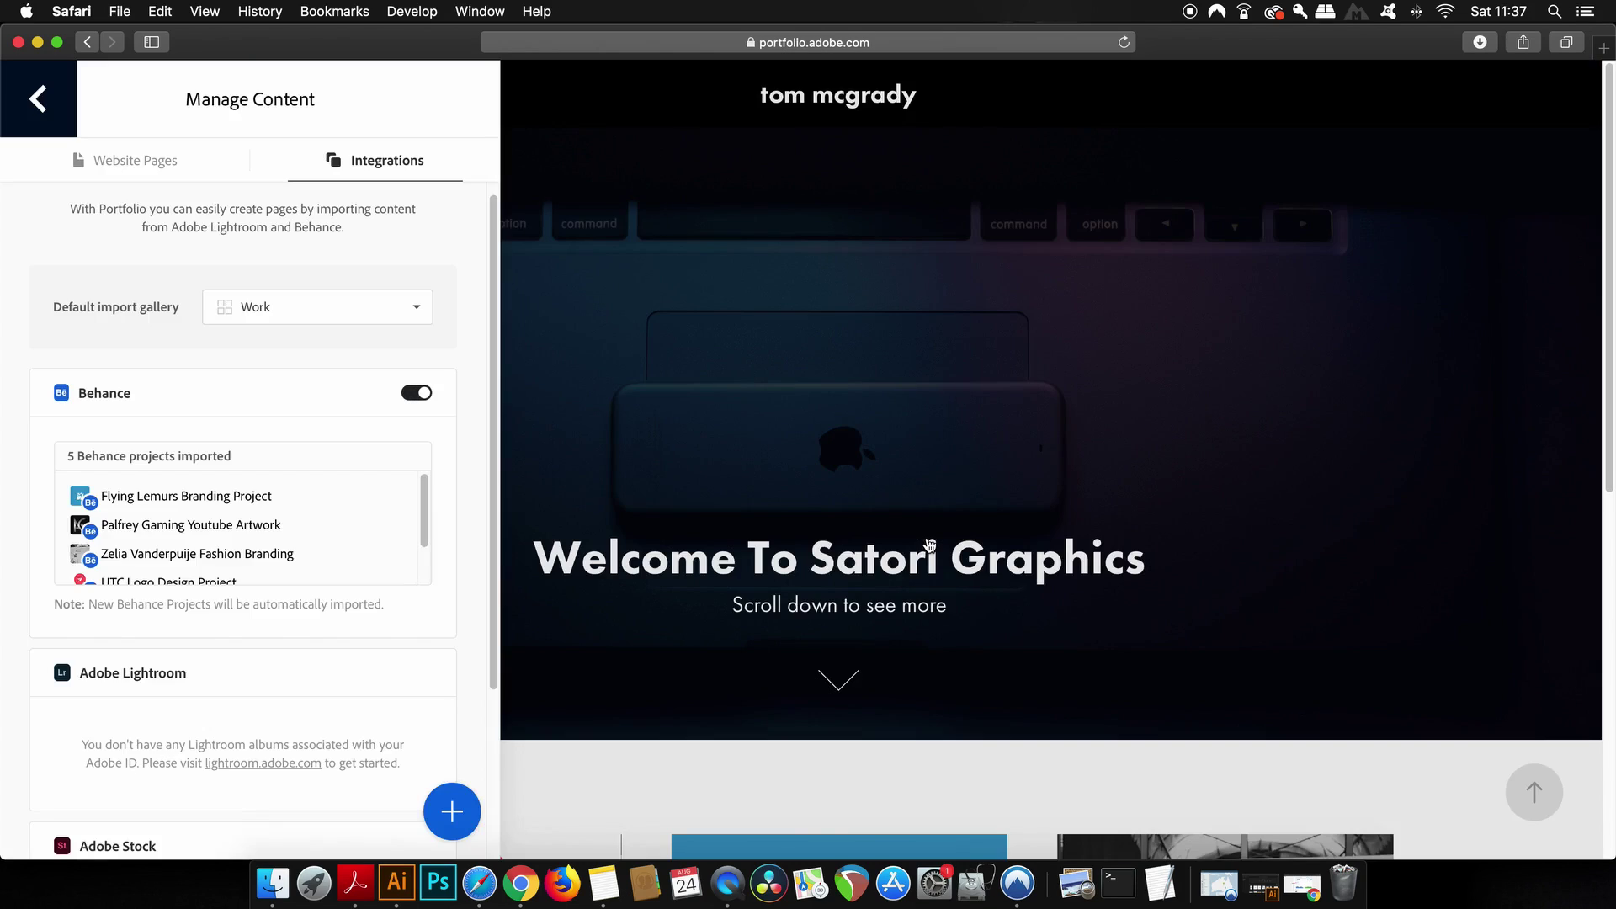
pyautogui.scroll(-3, 412, 426)
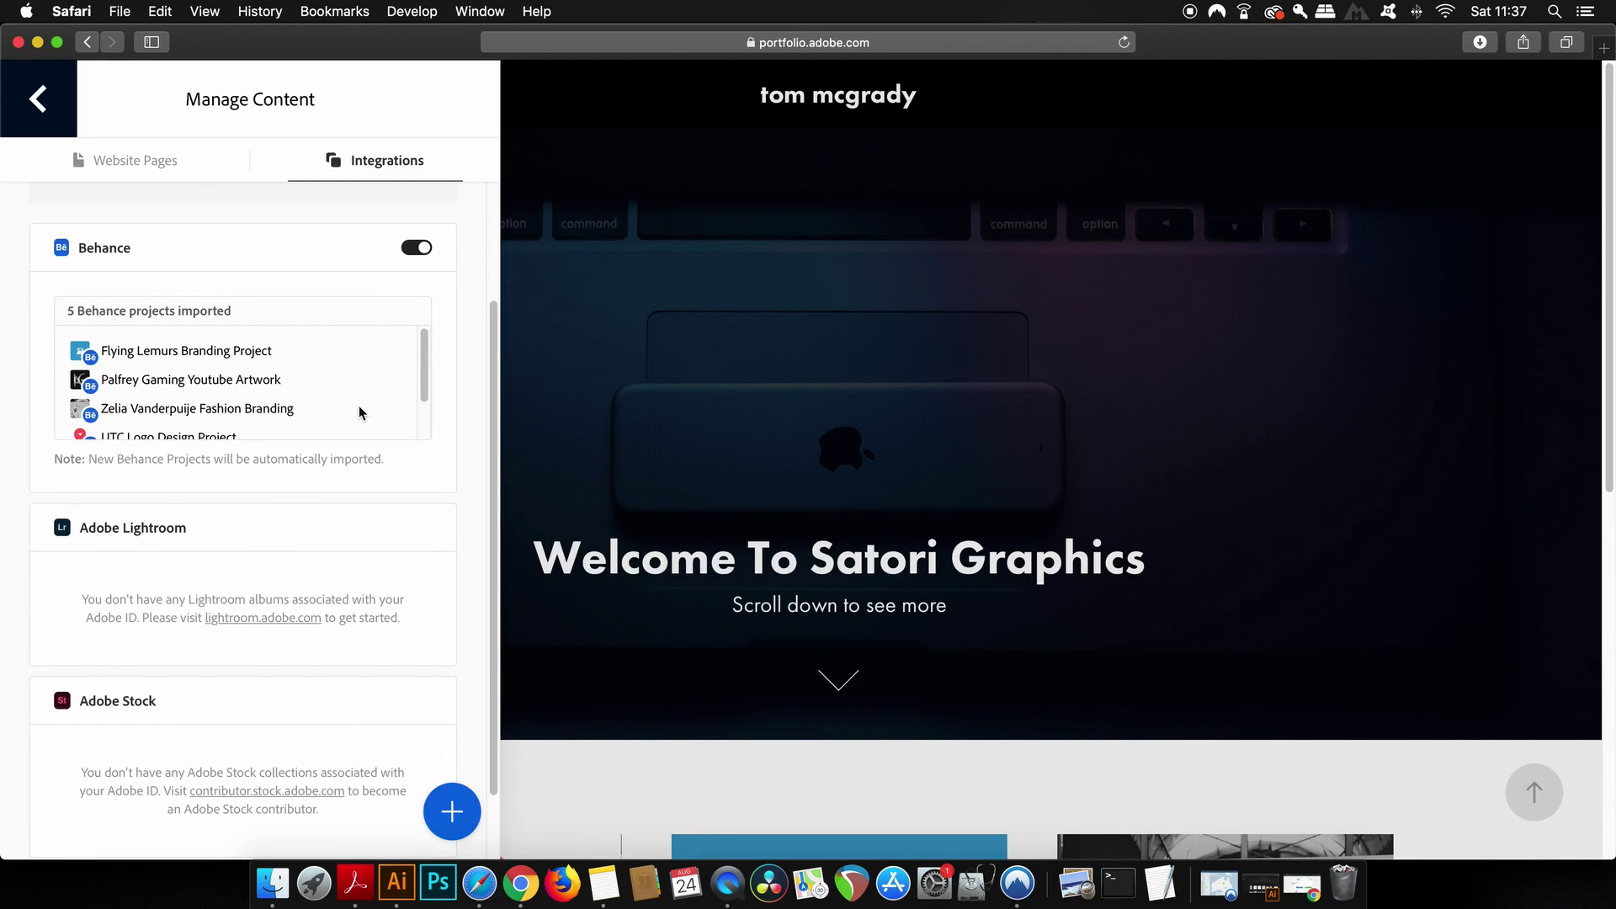
pyautogui.click(145, 172)
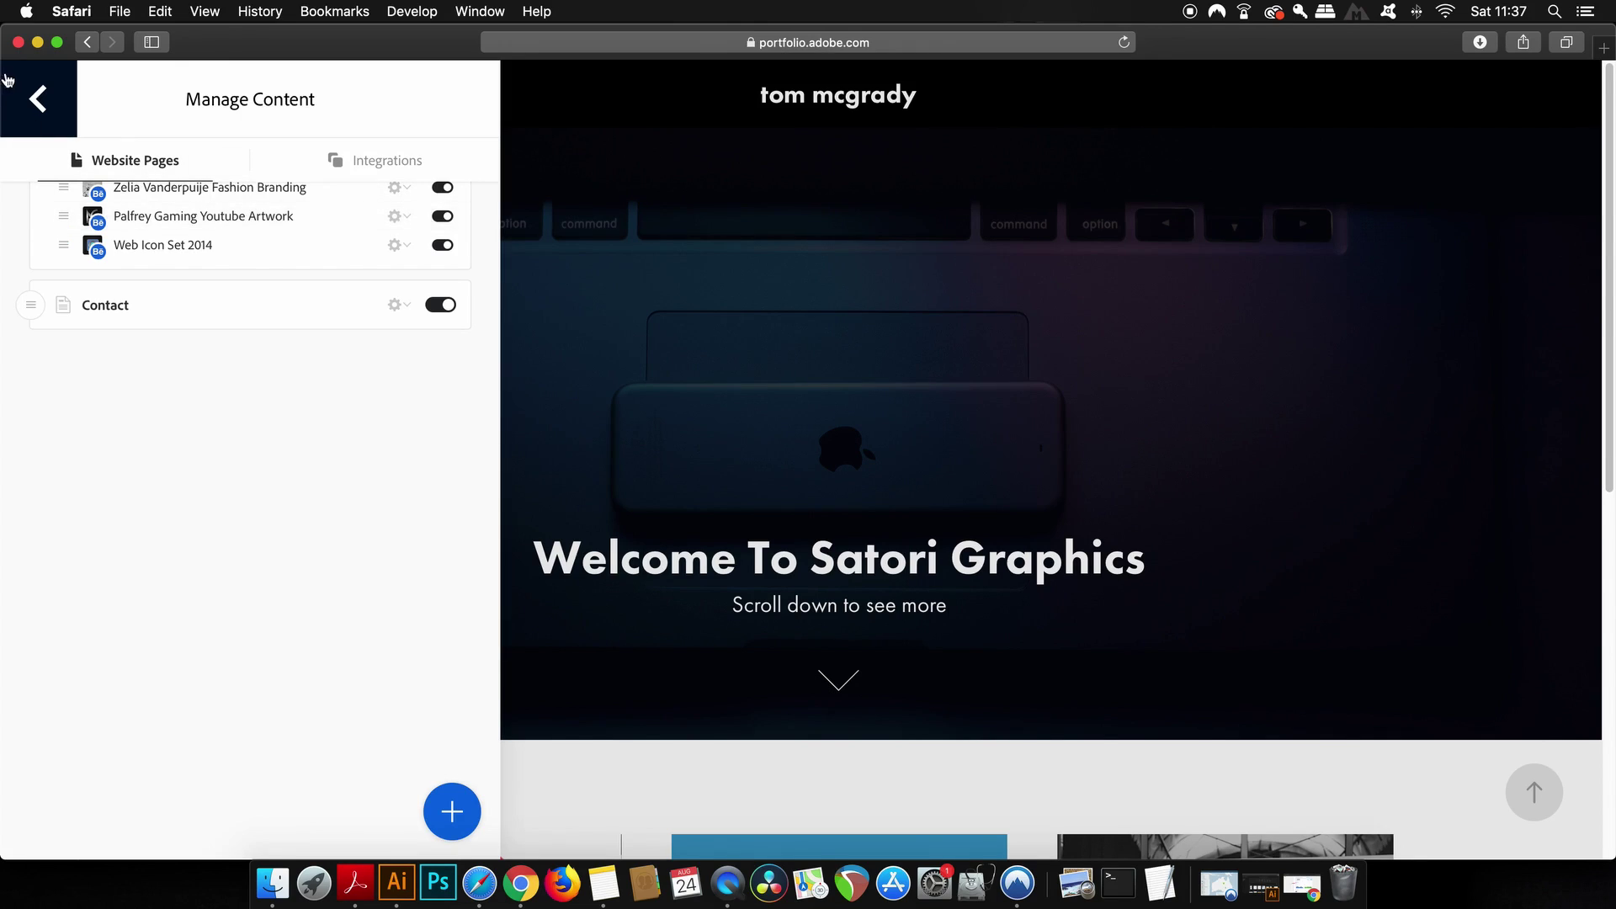
pyautogui.click(27, 97)
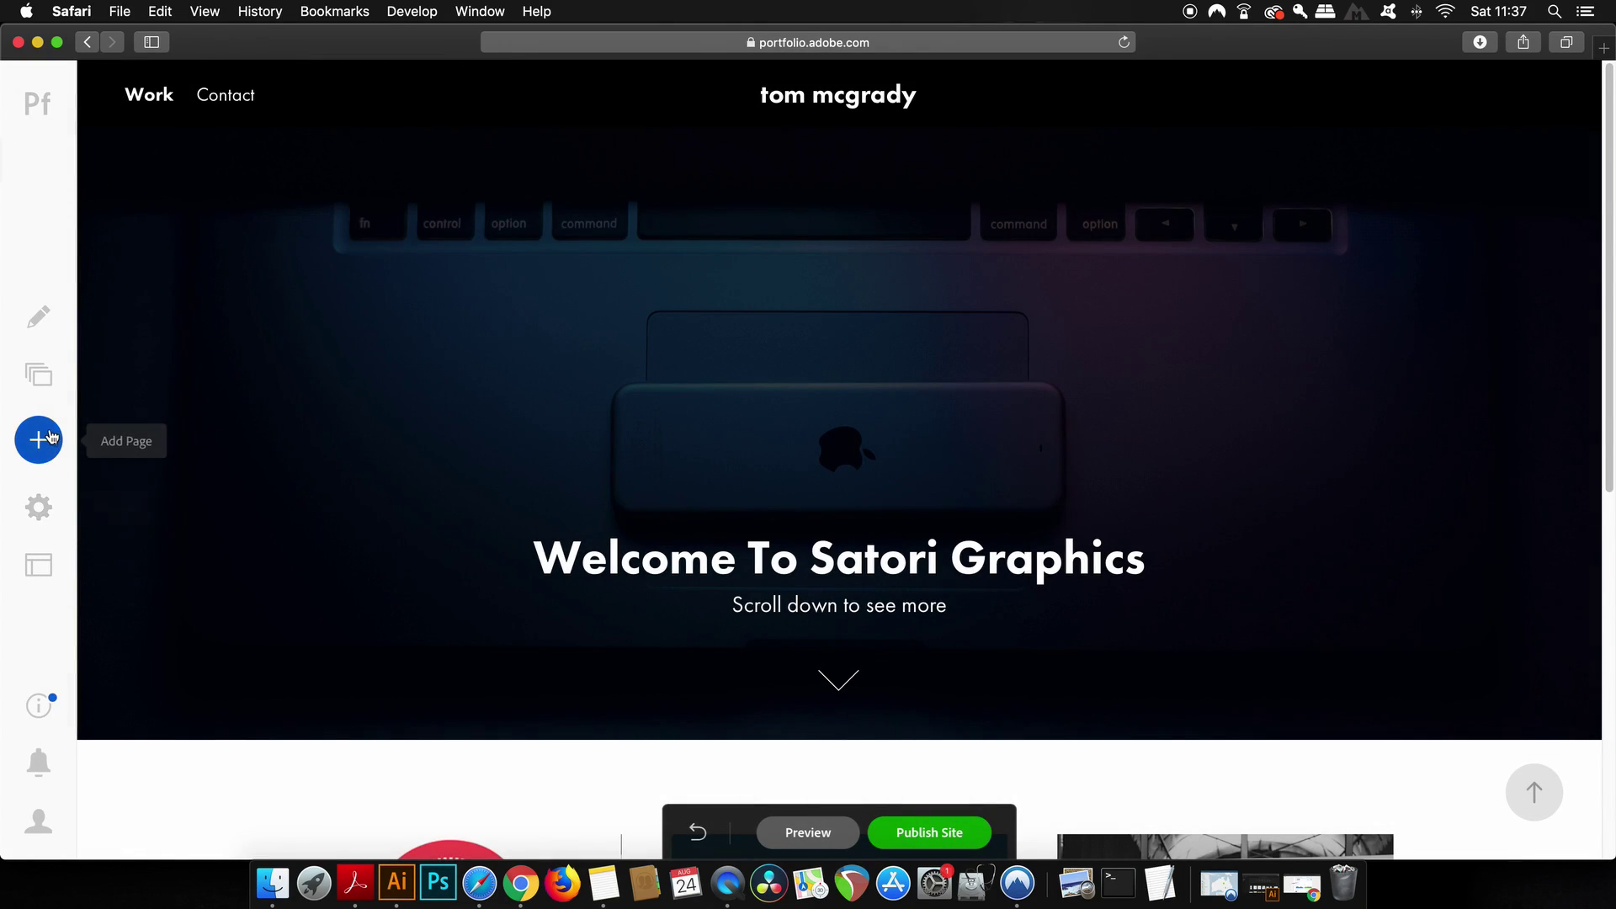
# Step: Review Domain Name, Analytics, Custom Meta Tags, Social Sharing Thumbnail and Site Options settings unchanged
pyautogui.click(39, 507)
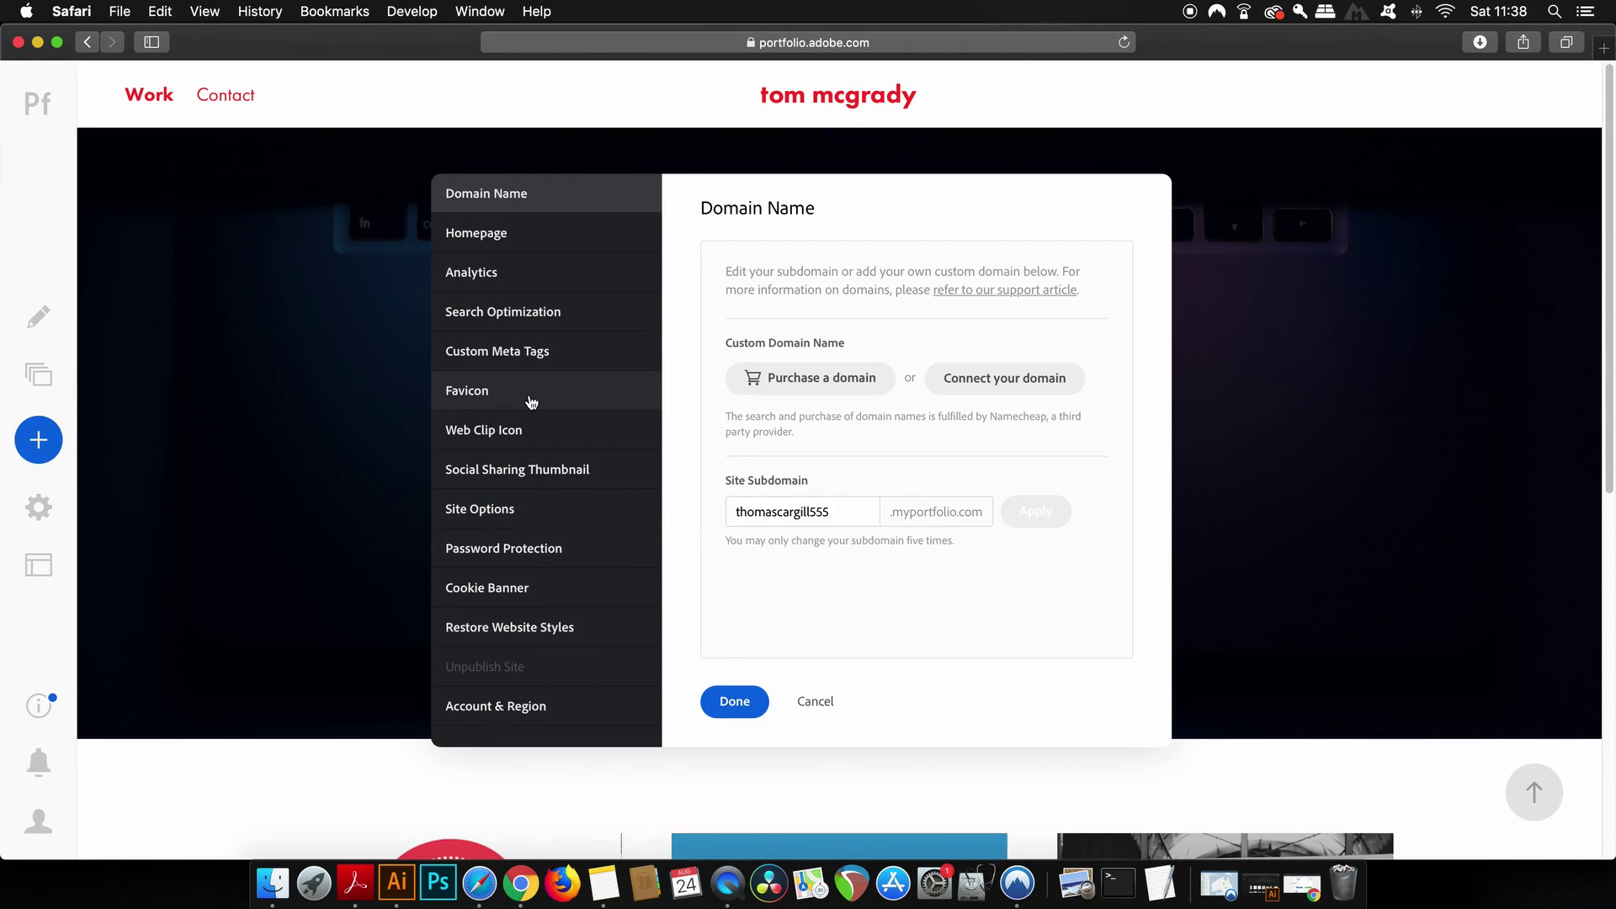
pyautogui.click(549, 287)
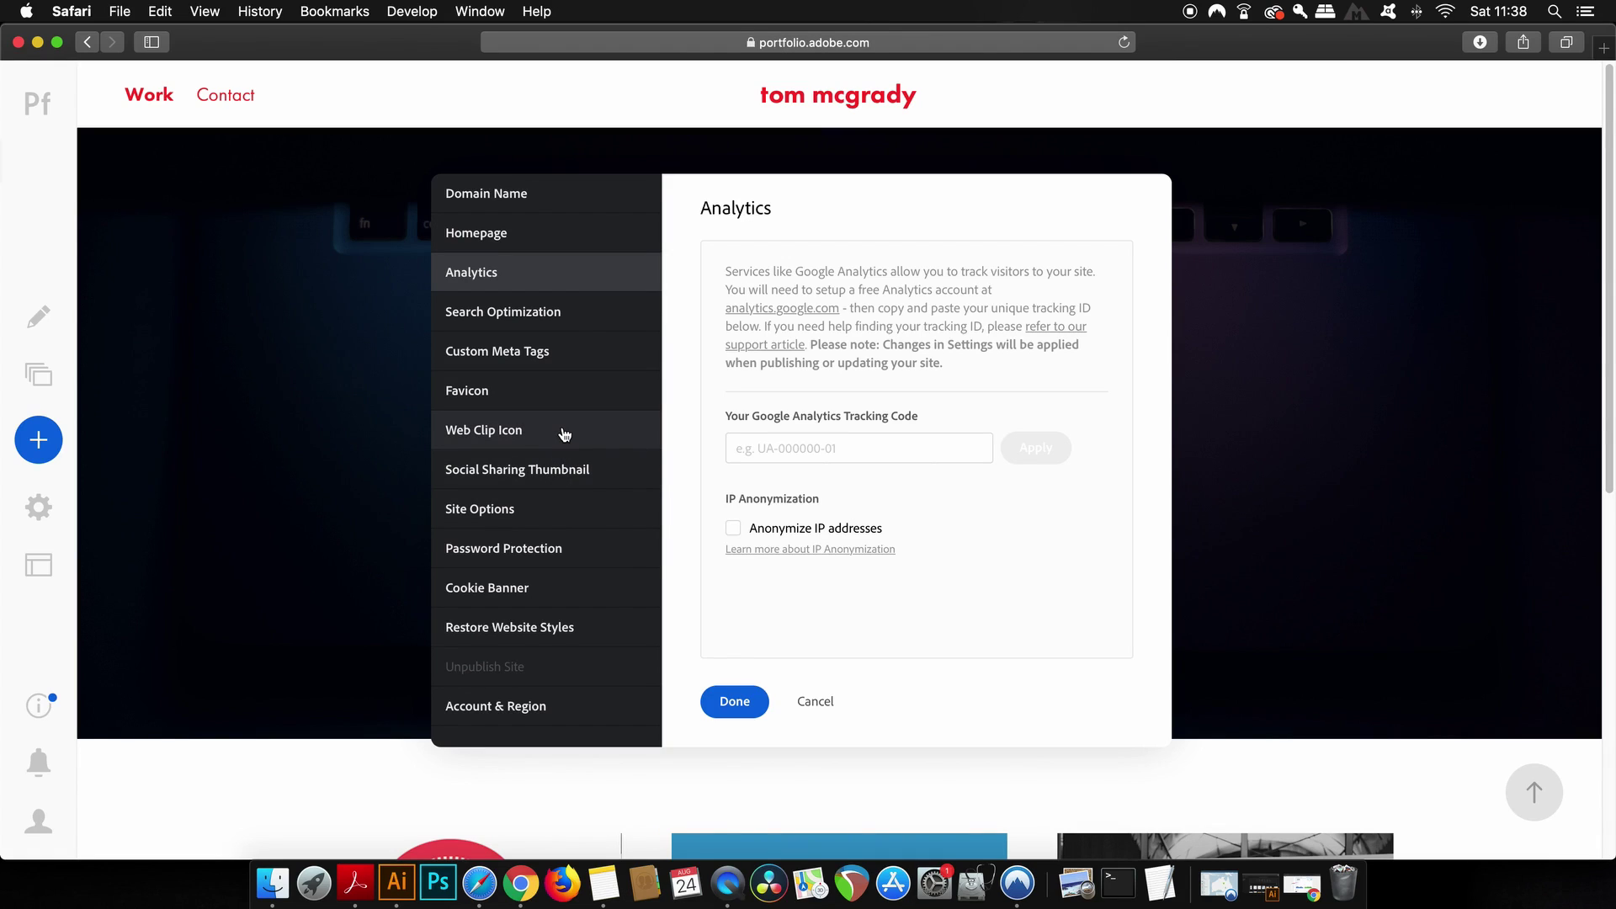
pyautogui.click(549, 351)
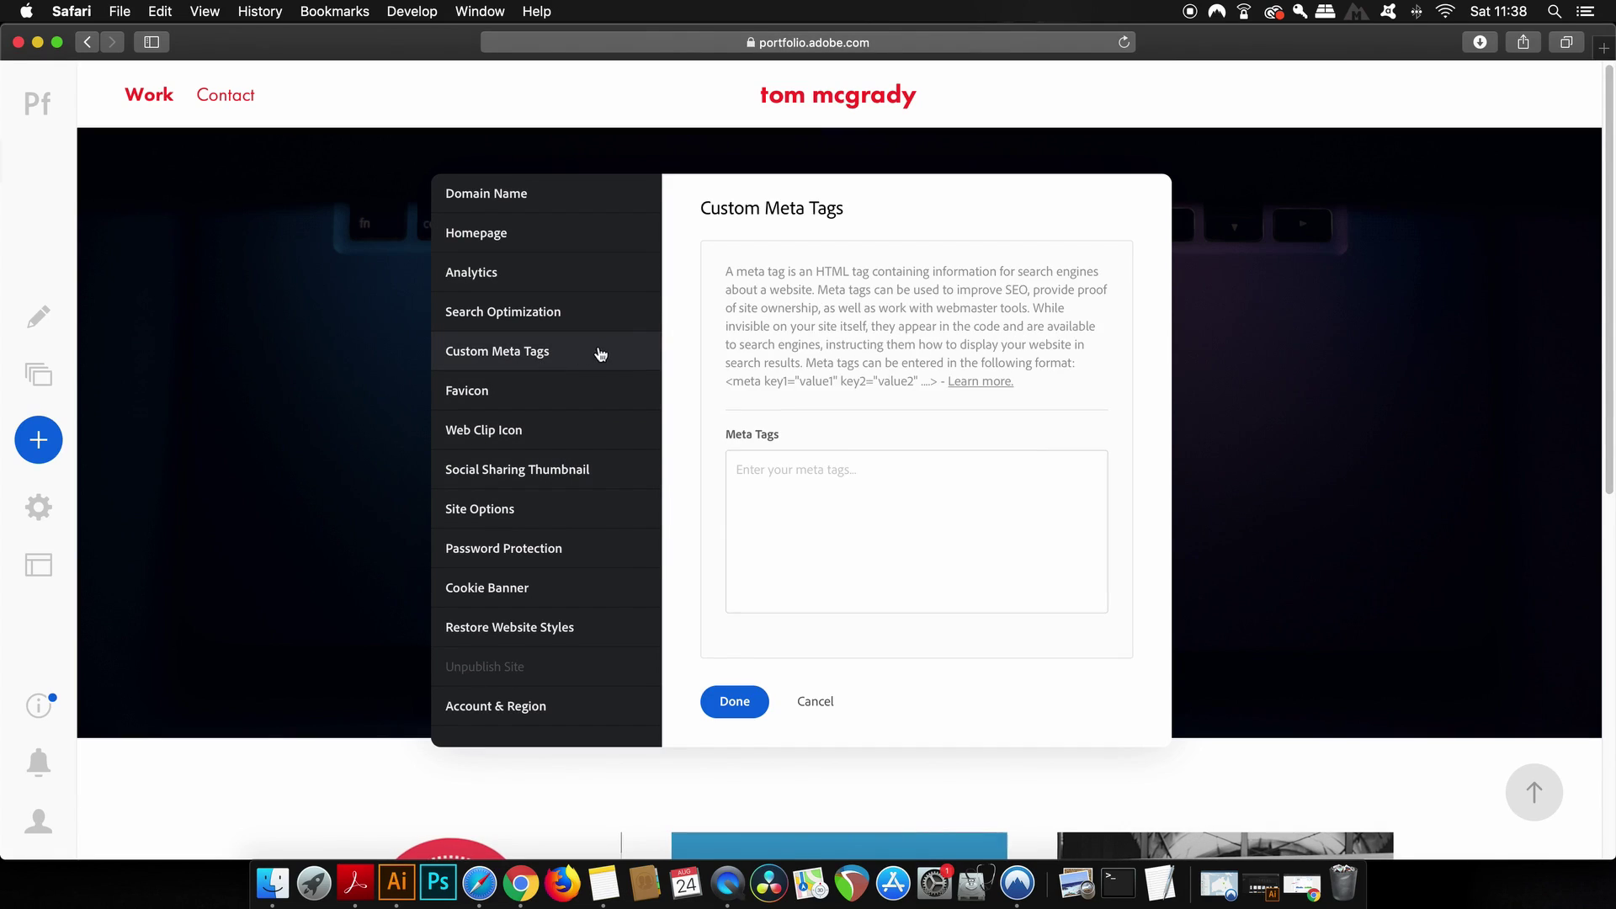
pyautogui.click(600, 484)
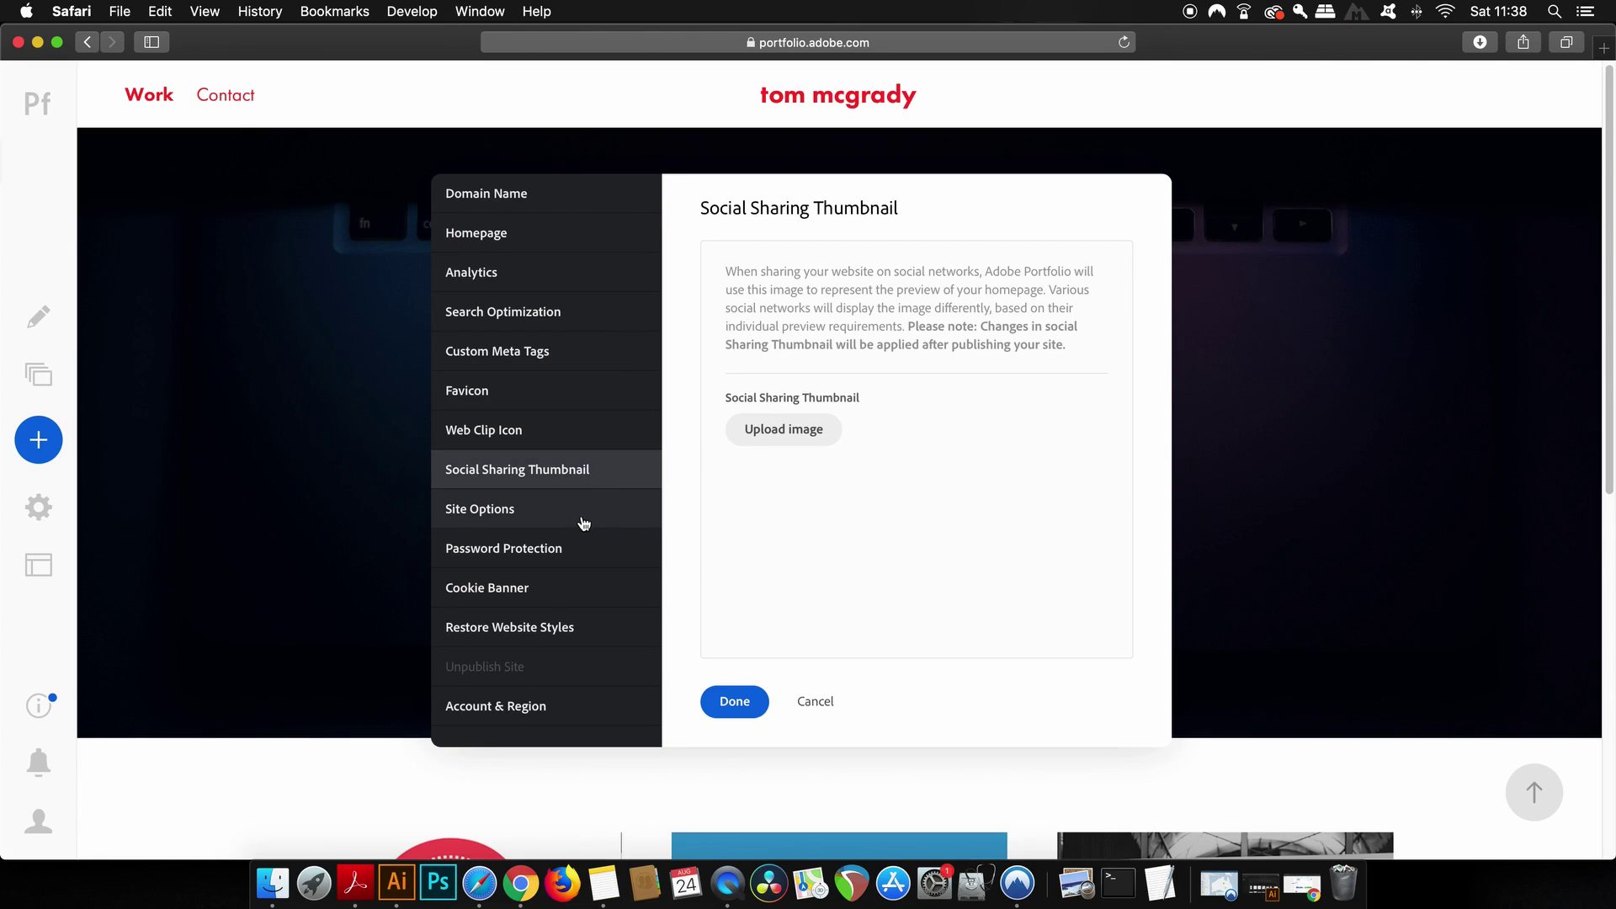
pyautogui.click(584, 523)
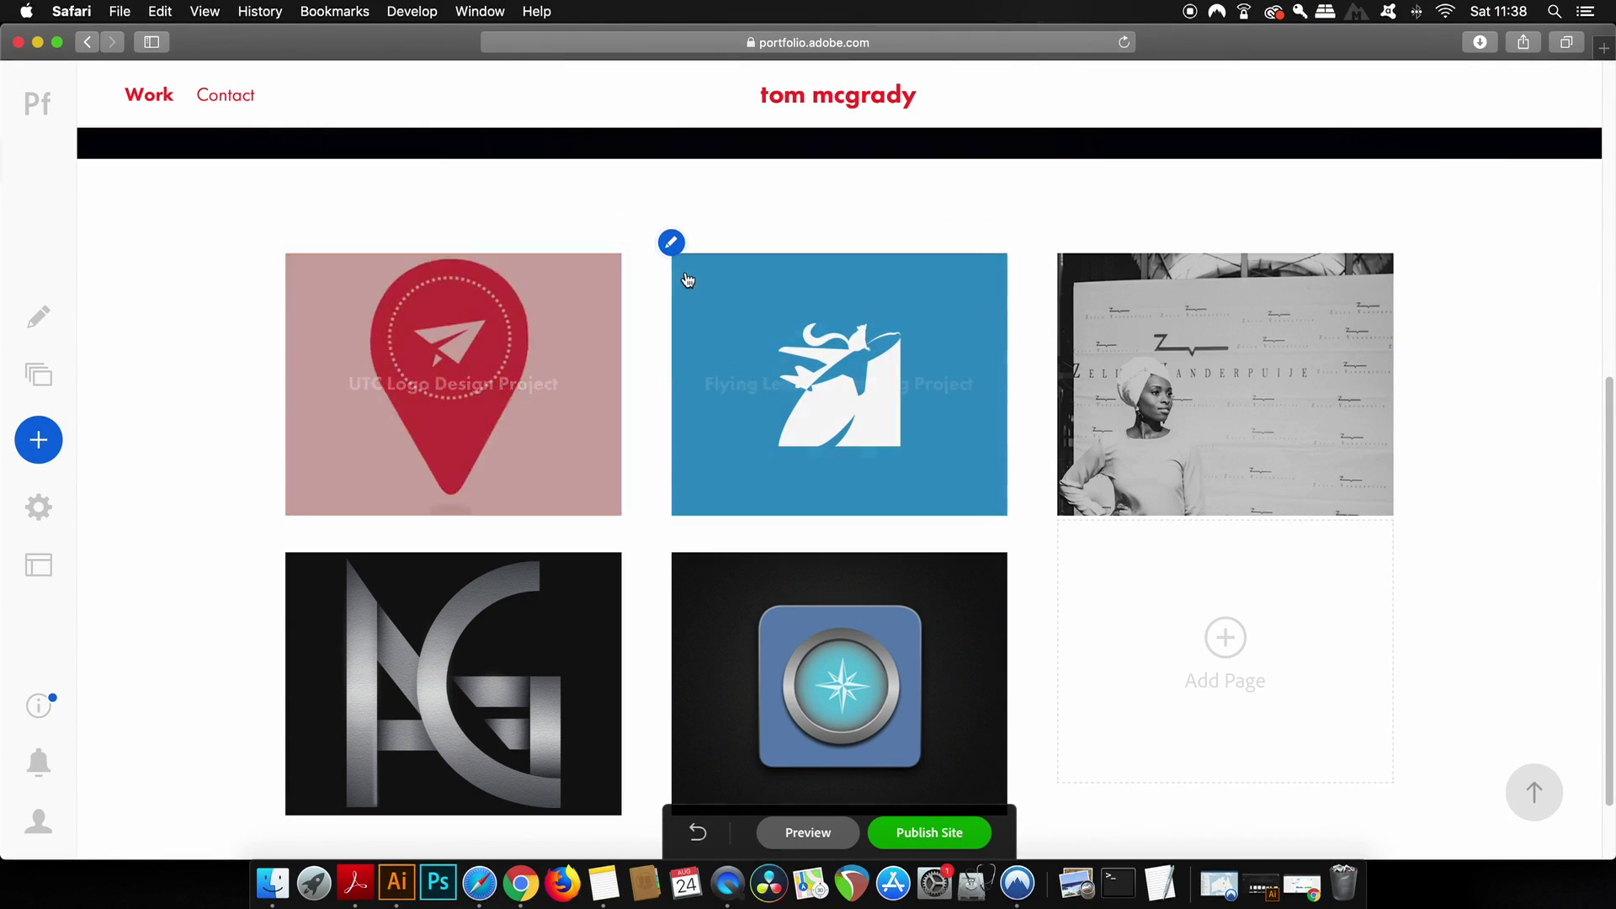
# Step: Set the 3-column project grid's cover gutters to 28 px in Customize Page Covers
pyautogui.click(672, 244)
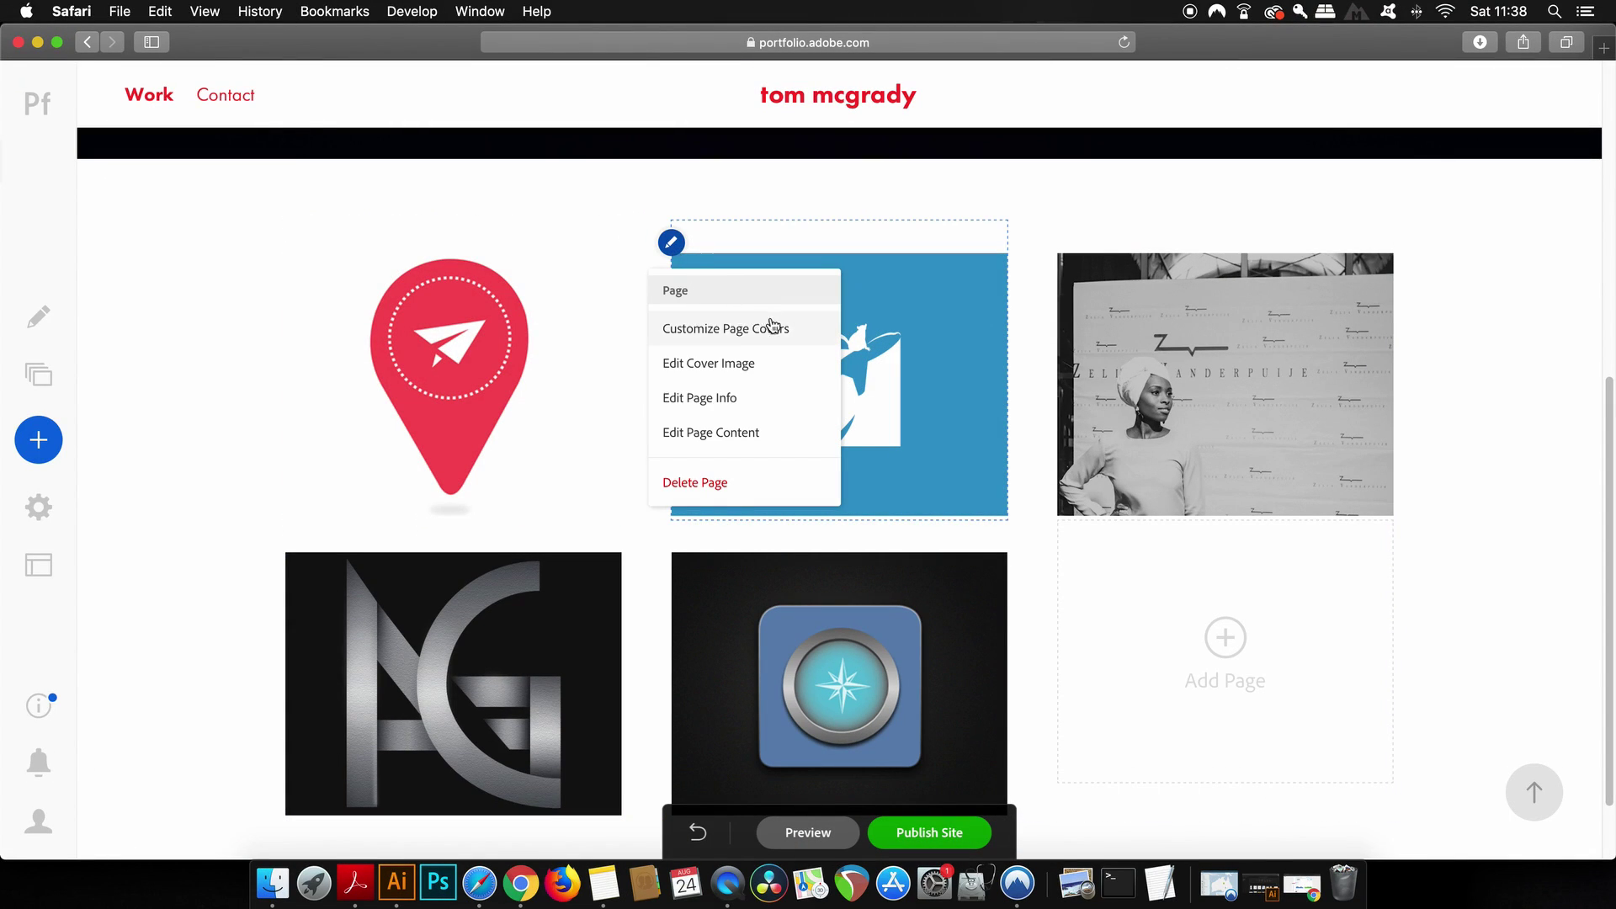
pyautogui.click(793, 333)
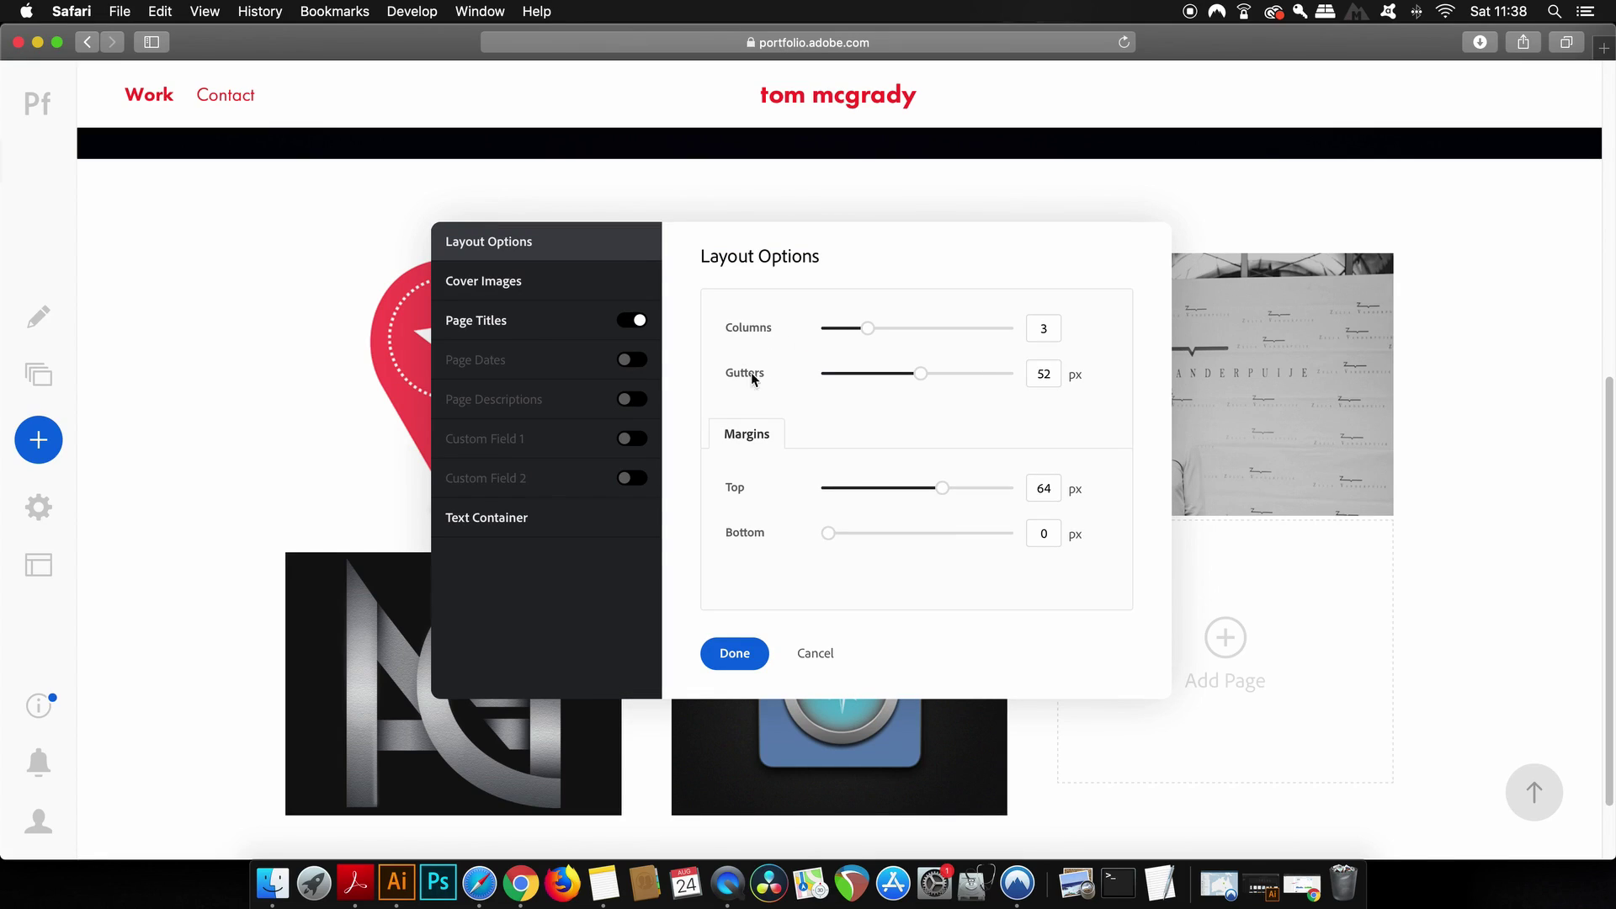
pyautogui.moveTo(920, 374); pyautogui.dragTo(880, 386)
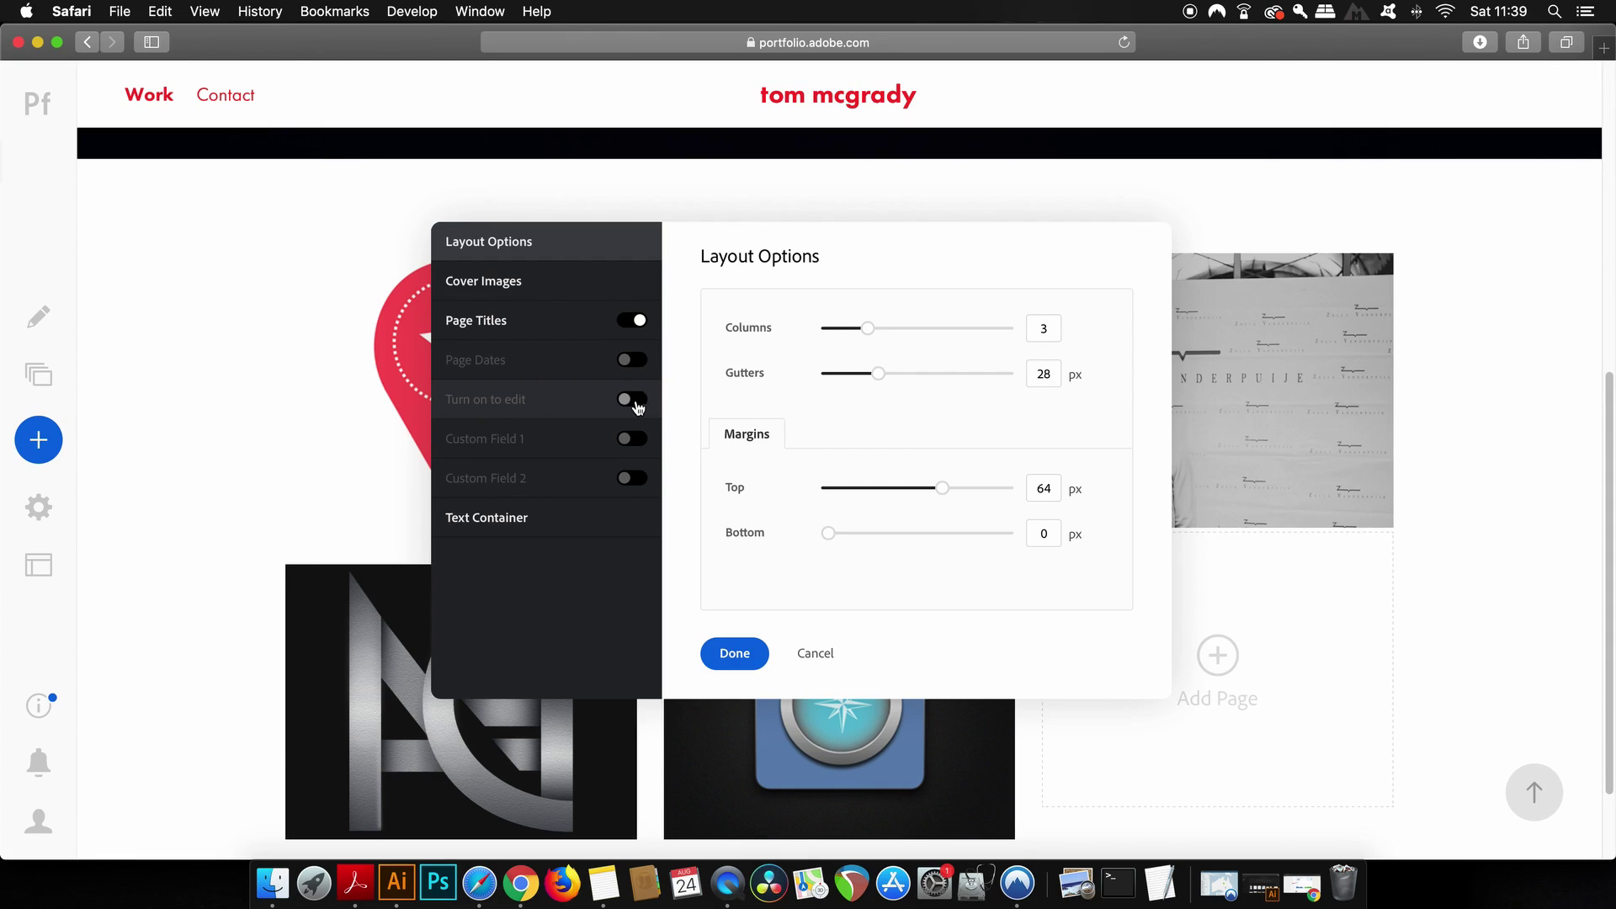
pyautogui.click(552, 285)
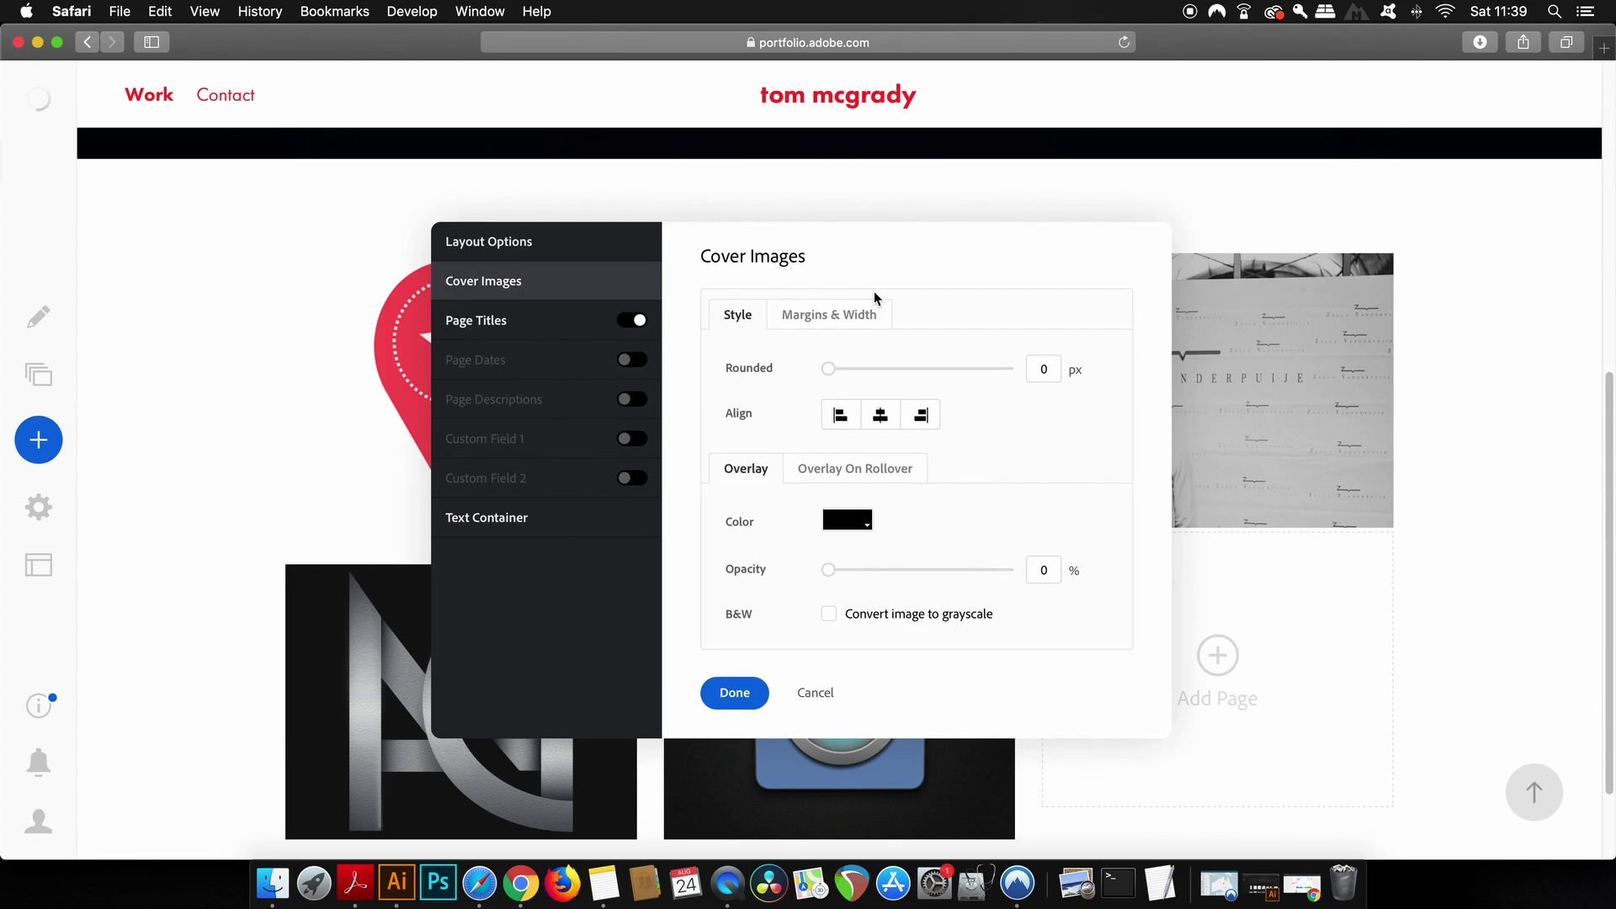
# Step: Give project covers an Overlay On Rollover in purple #992AFA at 85% opacity
pyautogui.click(887, 470)
pyautogui.moveTo(974, 249); pyautogui.dragTo(1475, 234)
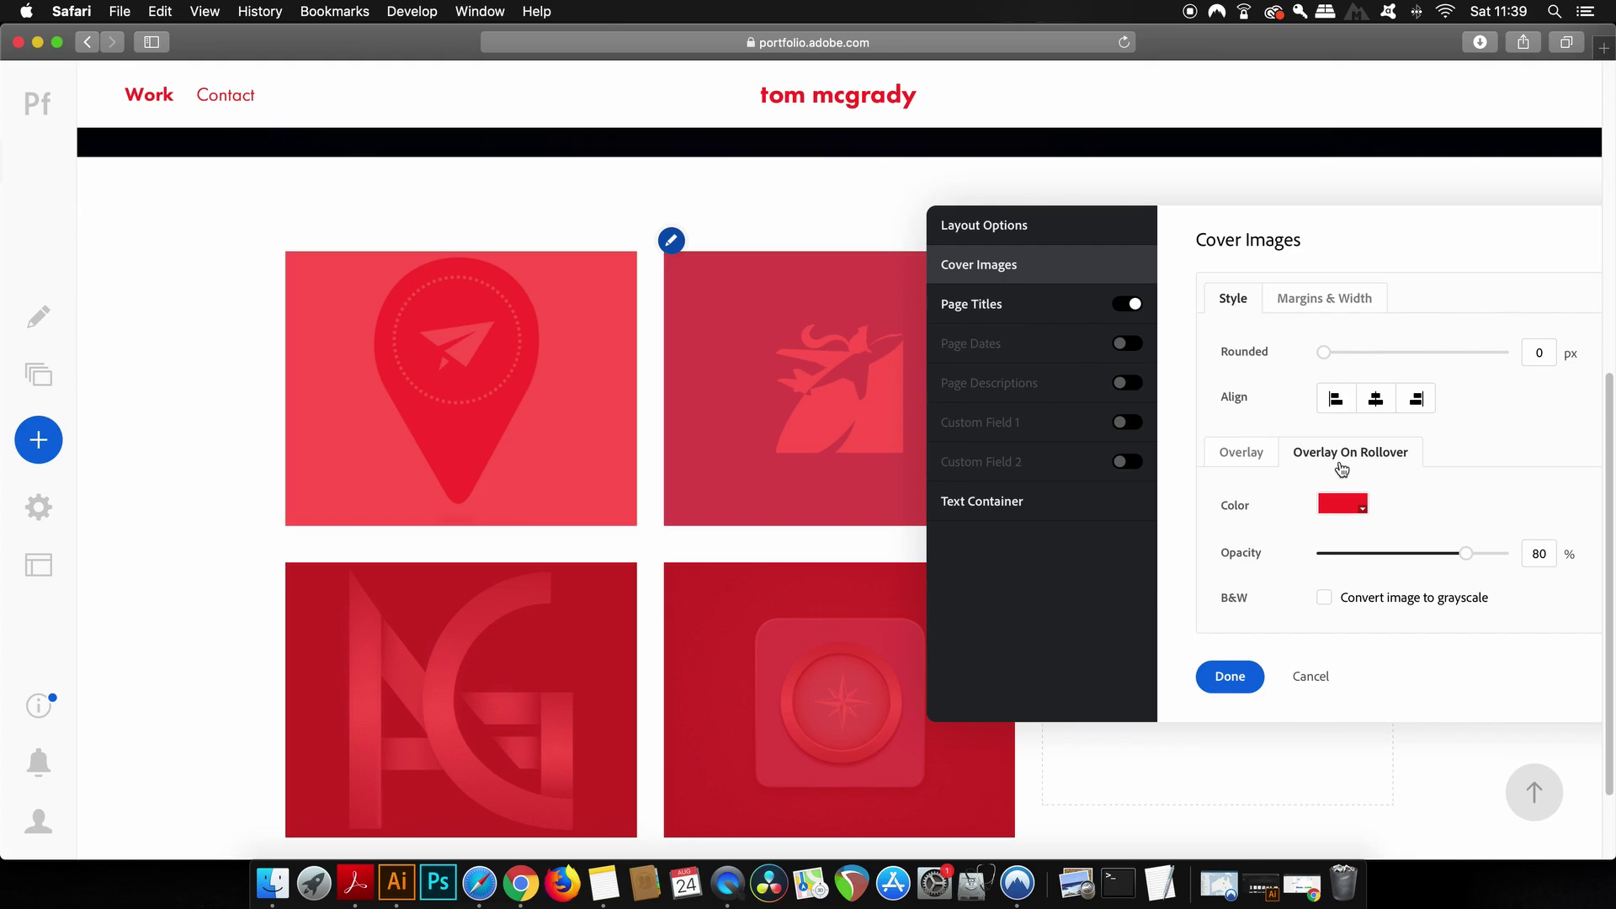
pyautogui.click(1343, 504)
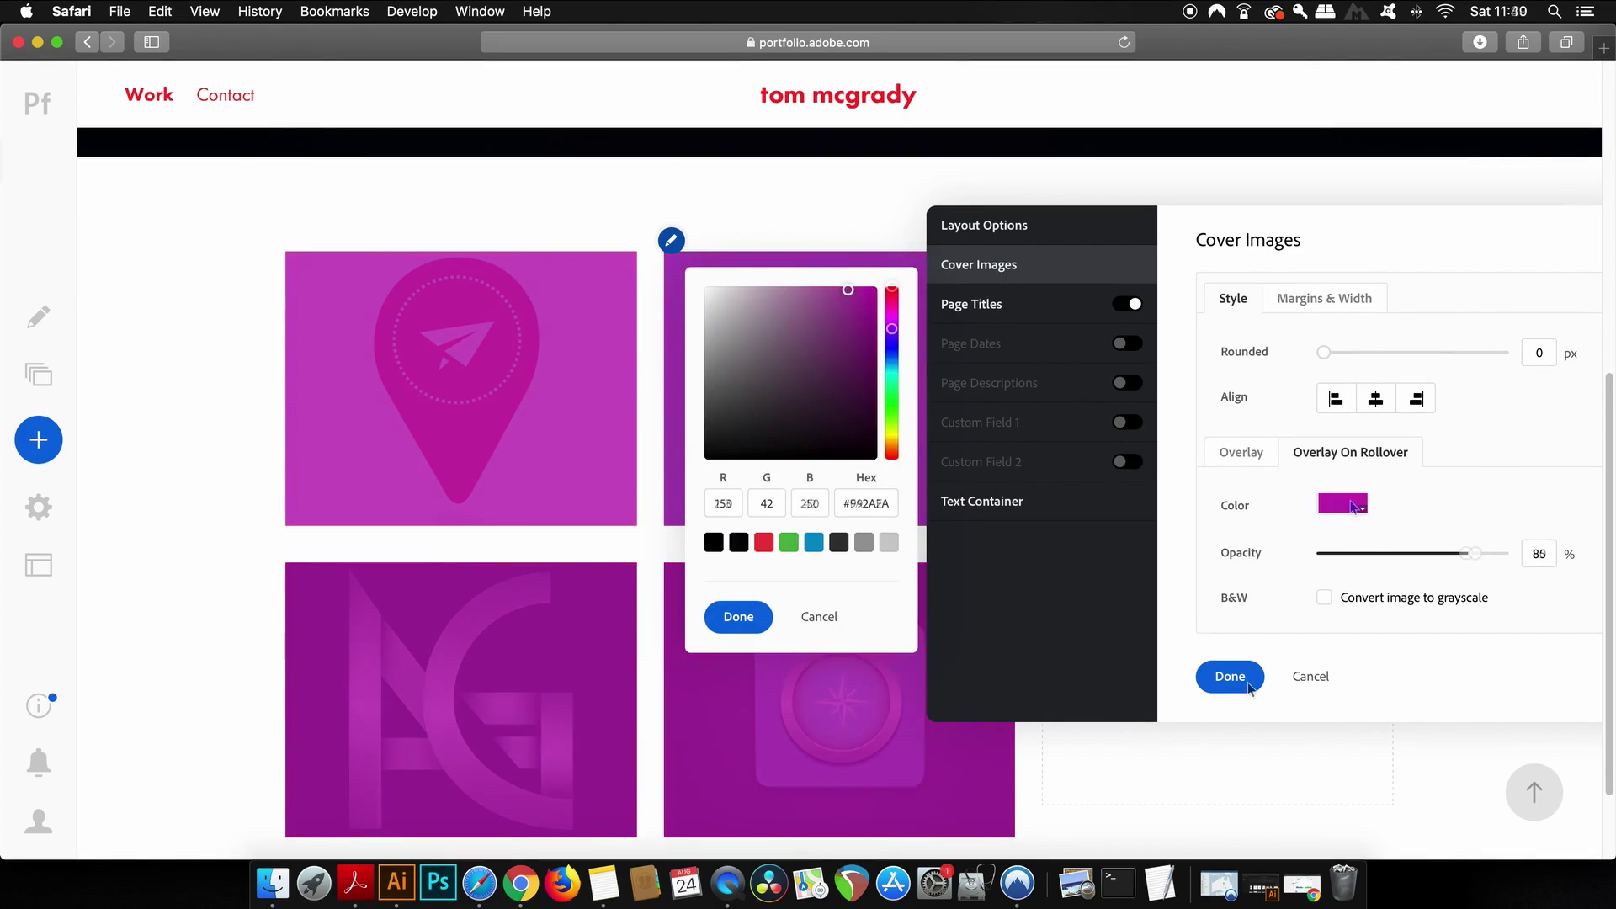
pyautogui.click(729, 619)
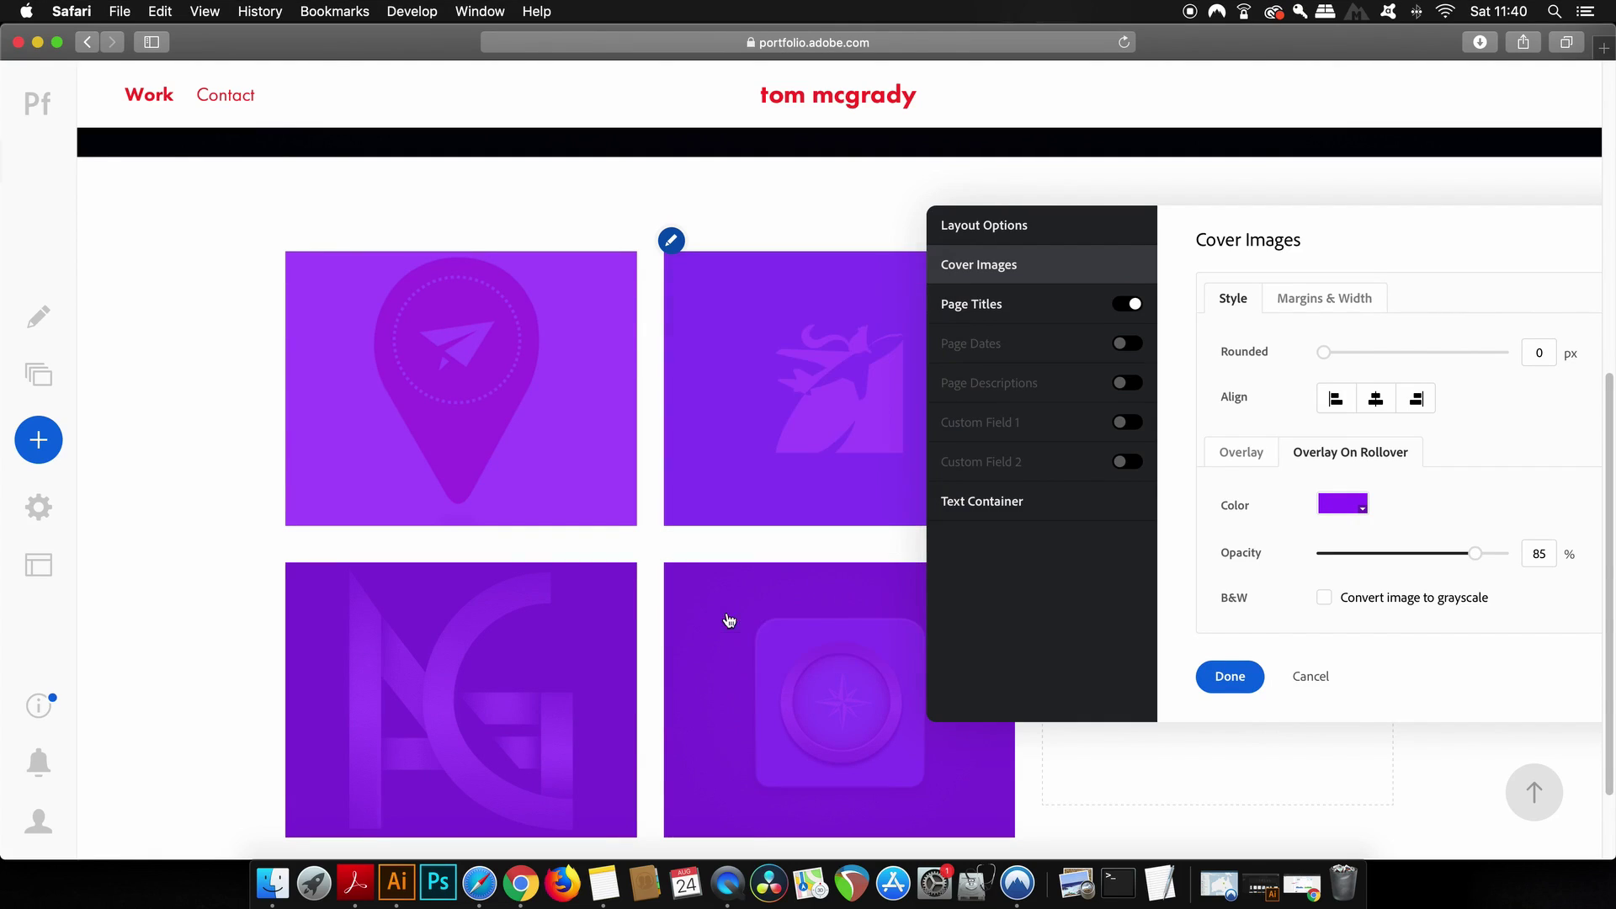
pyautogui.click(1233, 684)
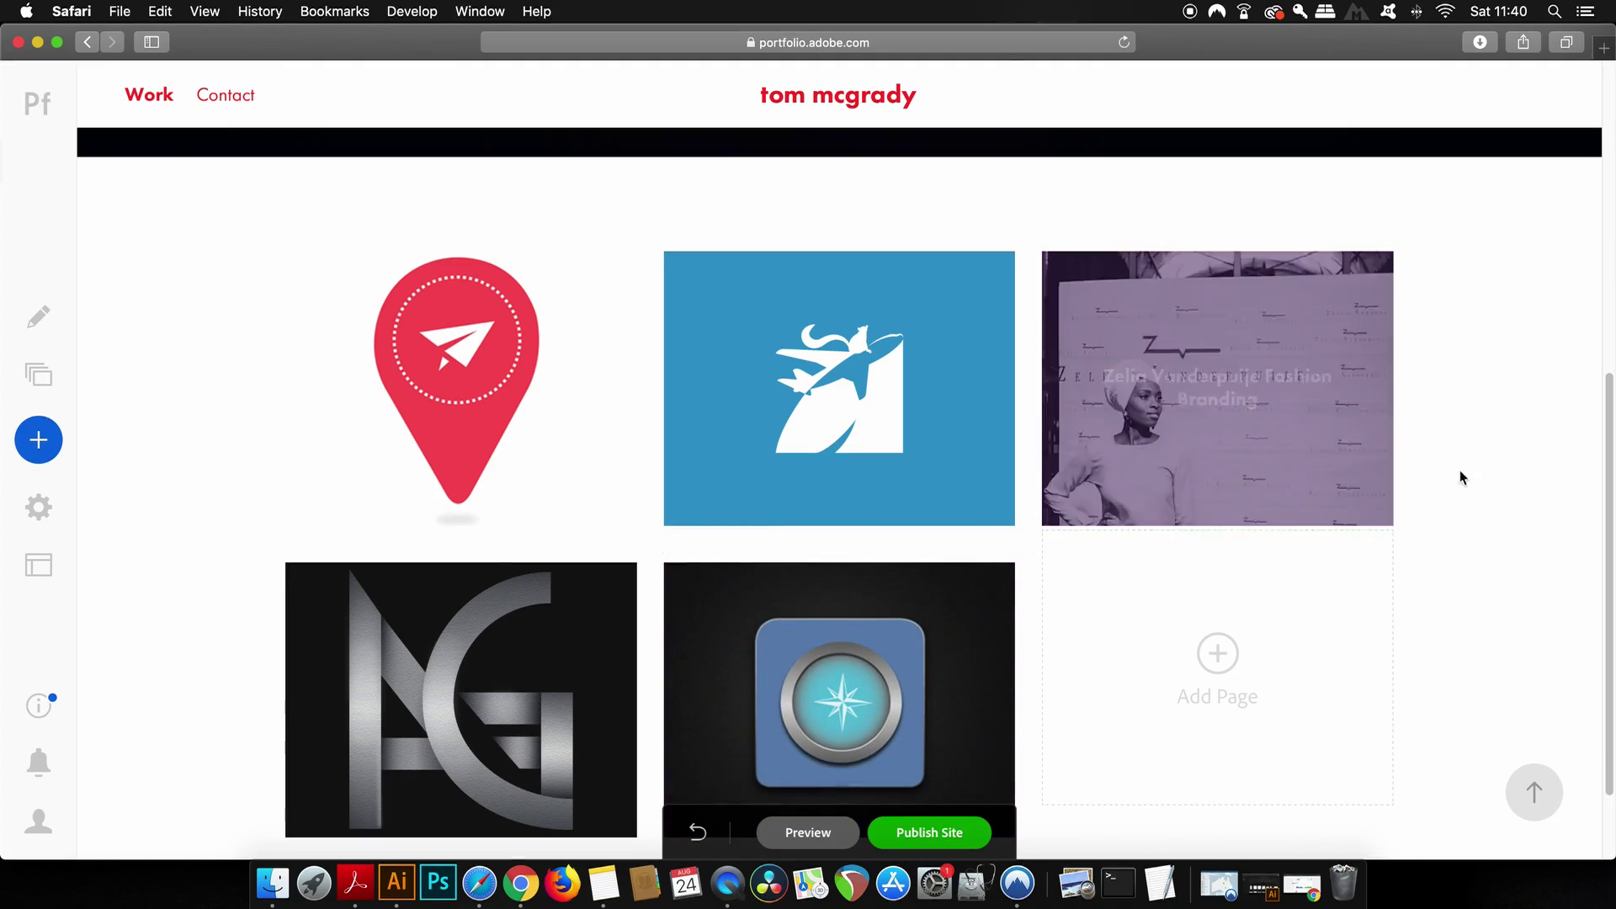
# Step: Scroll through the project tiles to check the rollover overlays, then return to the banner
pyautogui.scroll(-2, 1494, 495)
pyautogui.scroll(5, 540, 404)
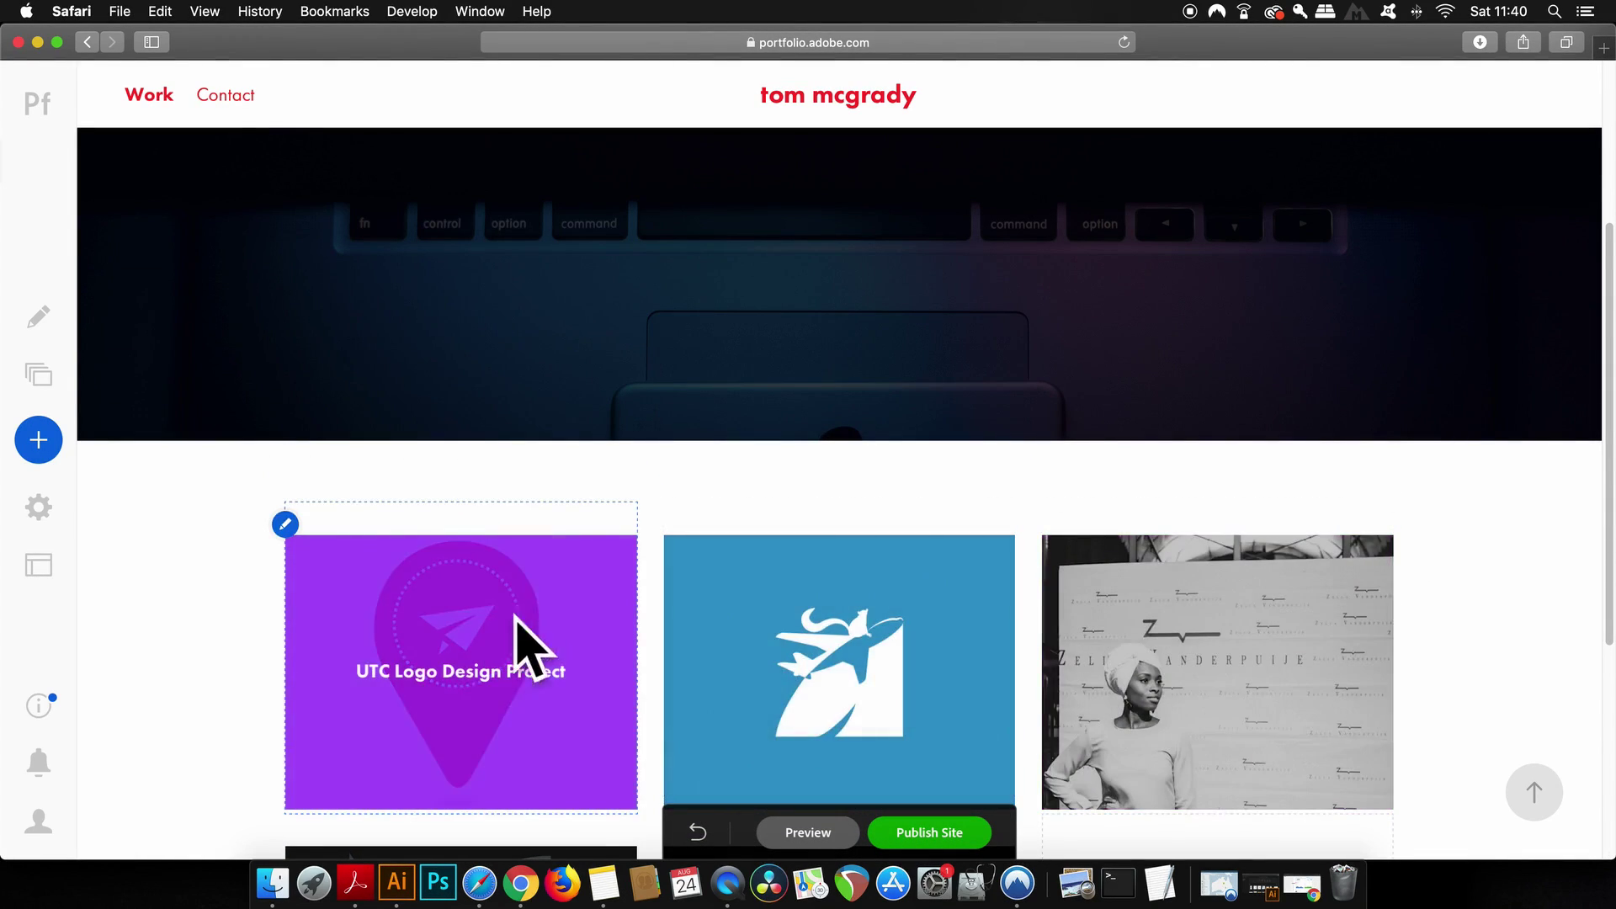
pyautogui.scroll(-5, 539, 600)
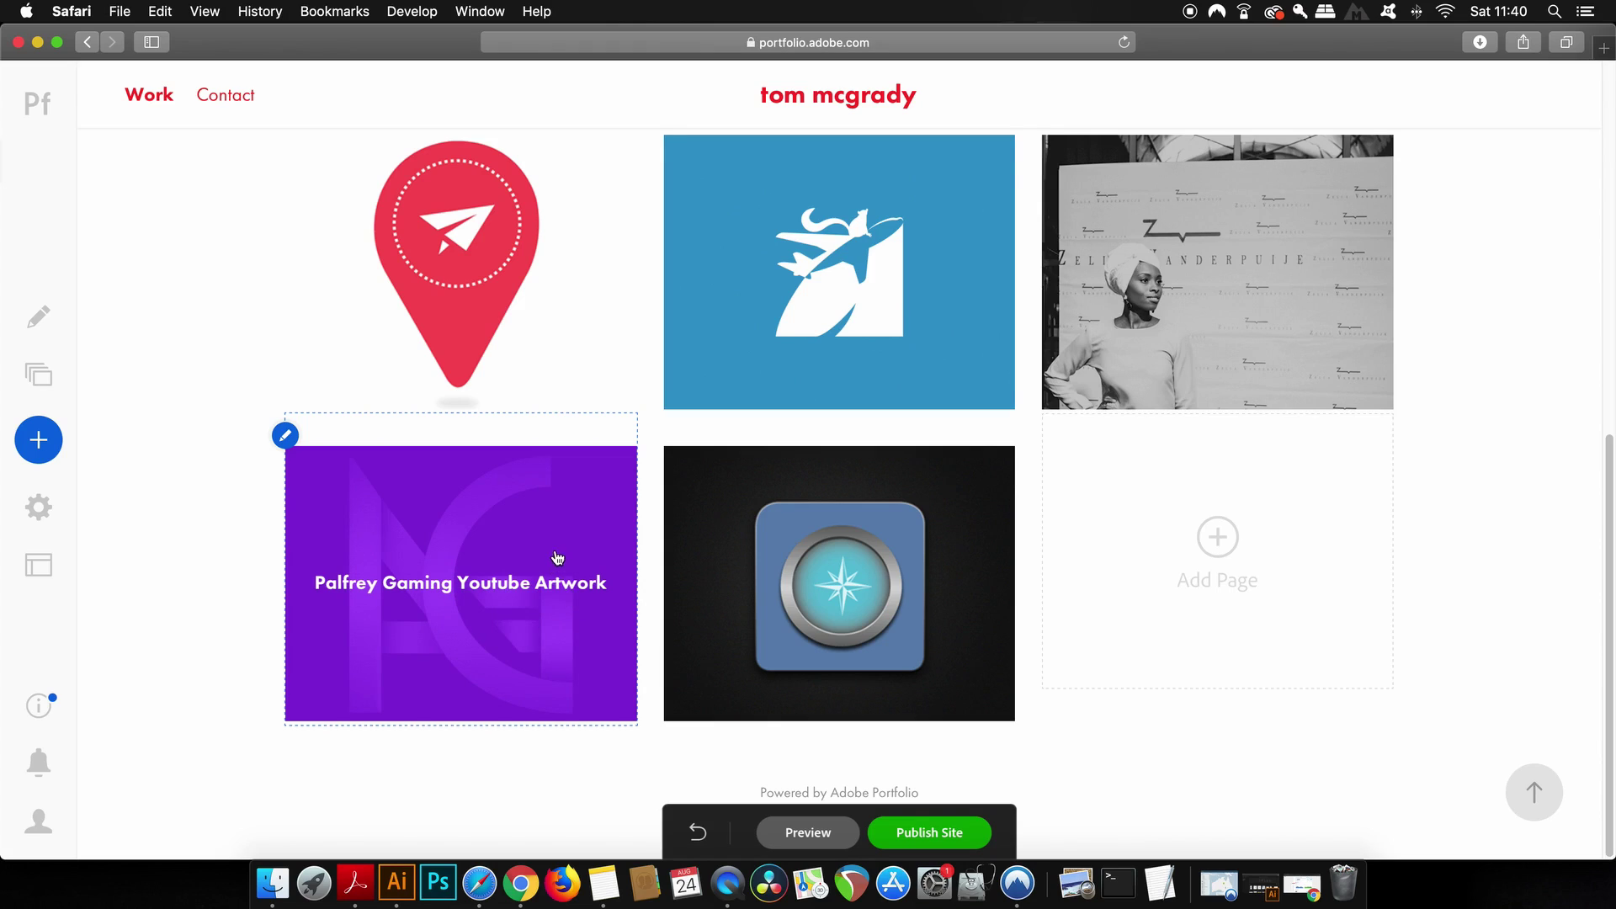
pyautogui.scroll(2, 708, 680)
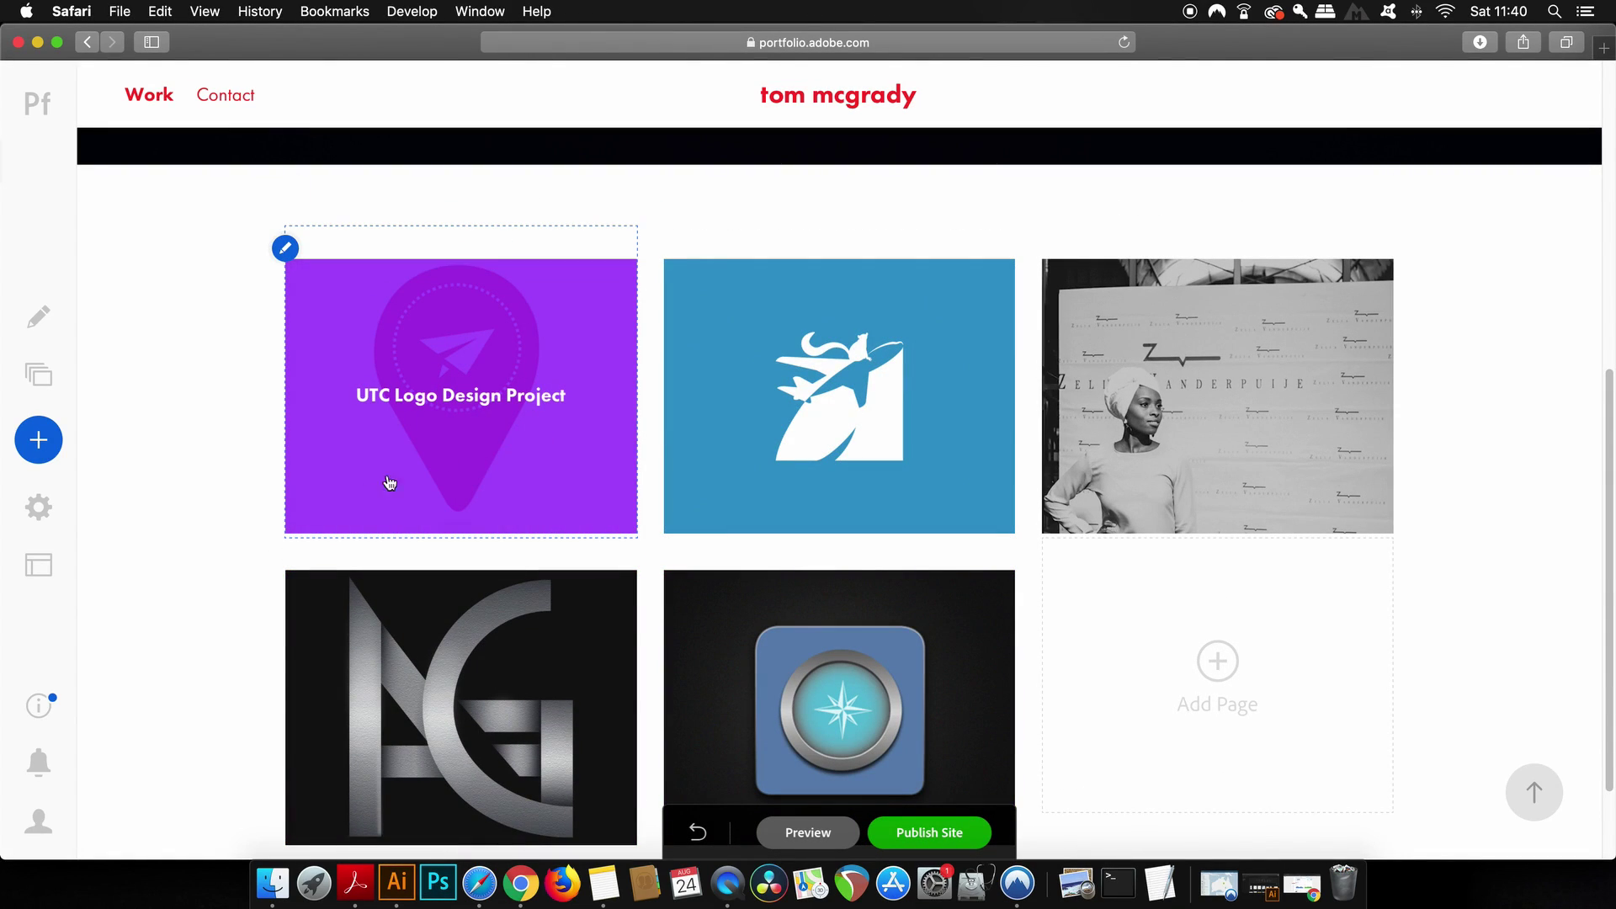
pyautogui.scroll(7, 785, 423)
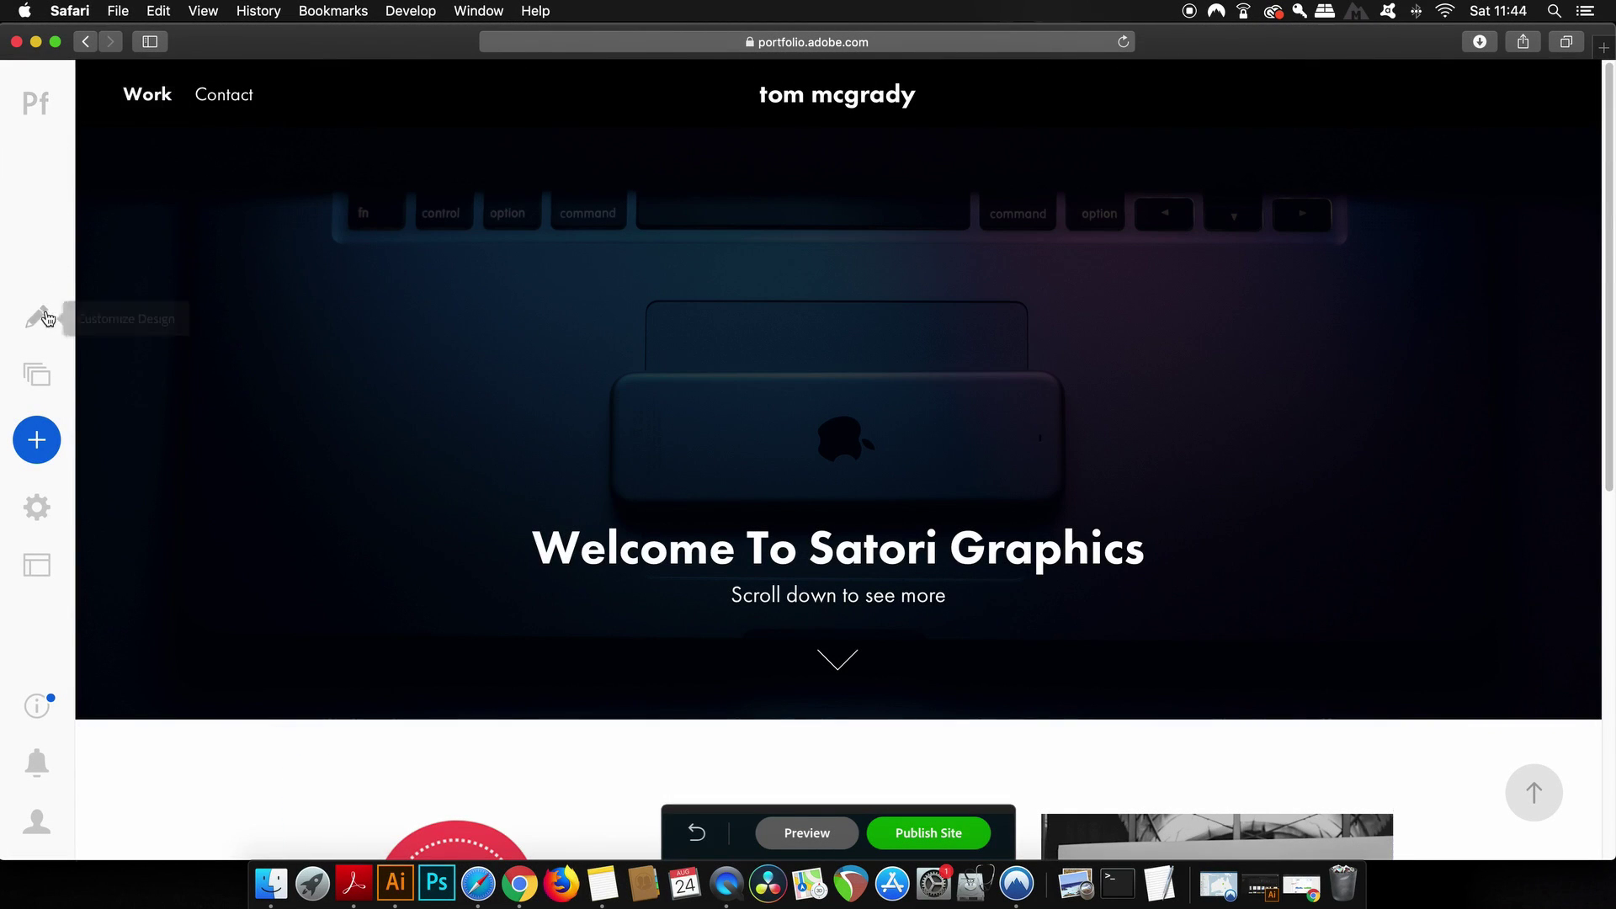
pyautogui.click(37, 507)
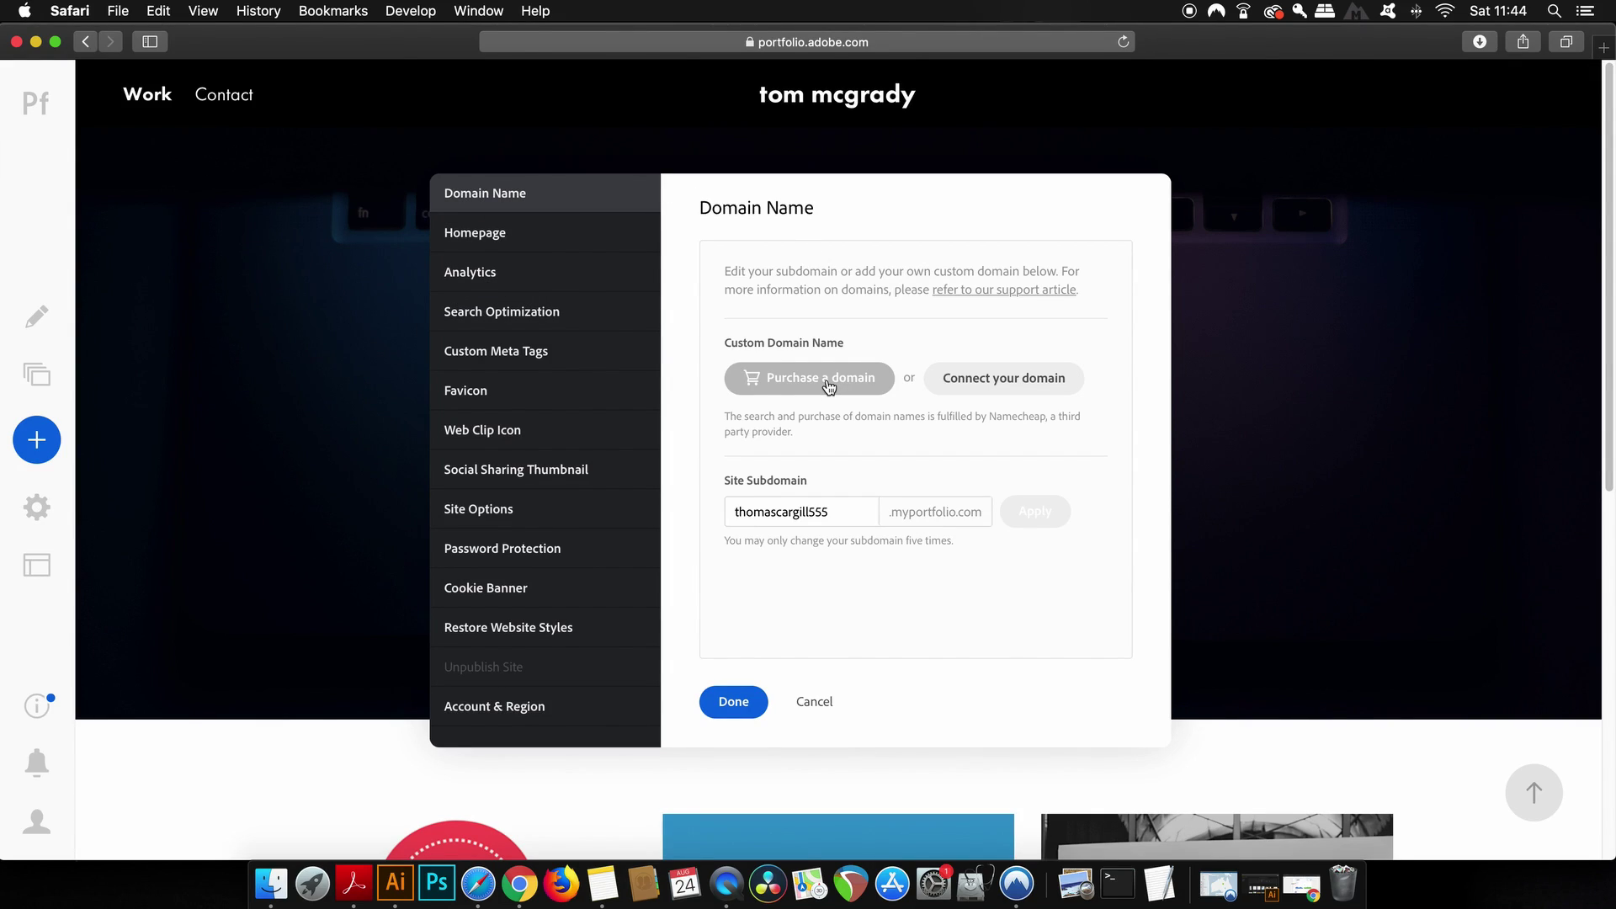
# Step: Start connecting a custom domain and enter the owner's .com domain name
pyautogui.click(1009, 396)
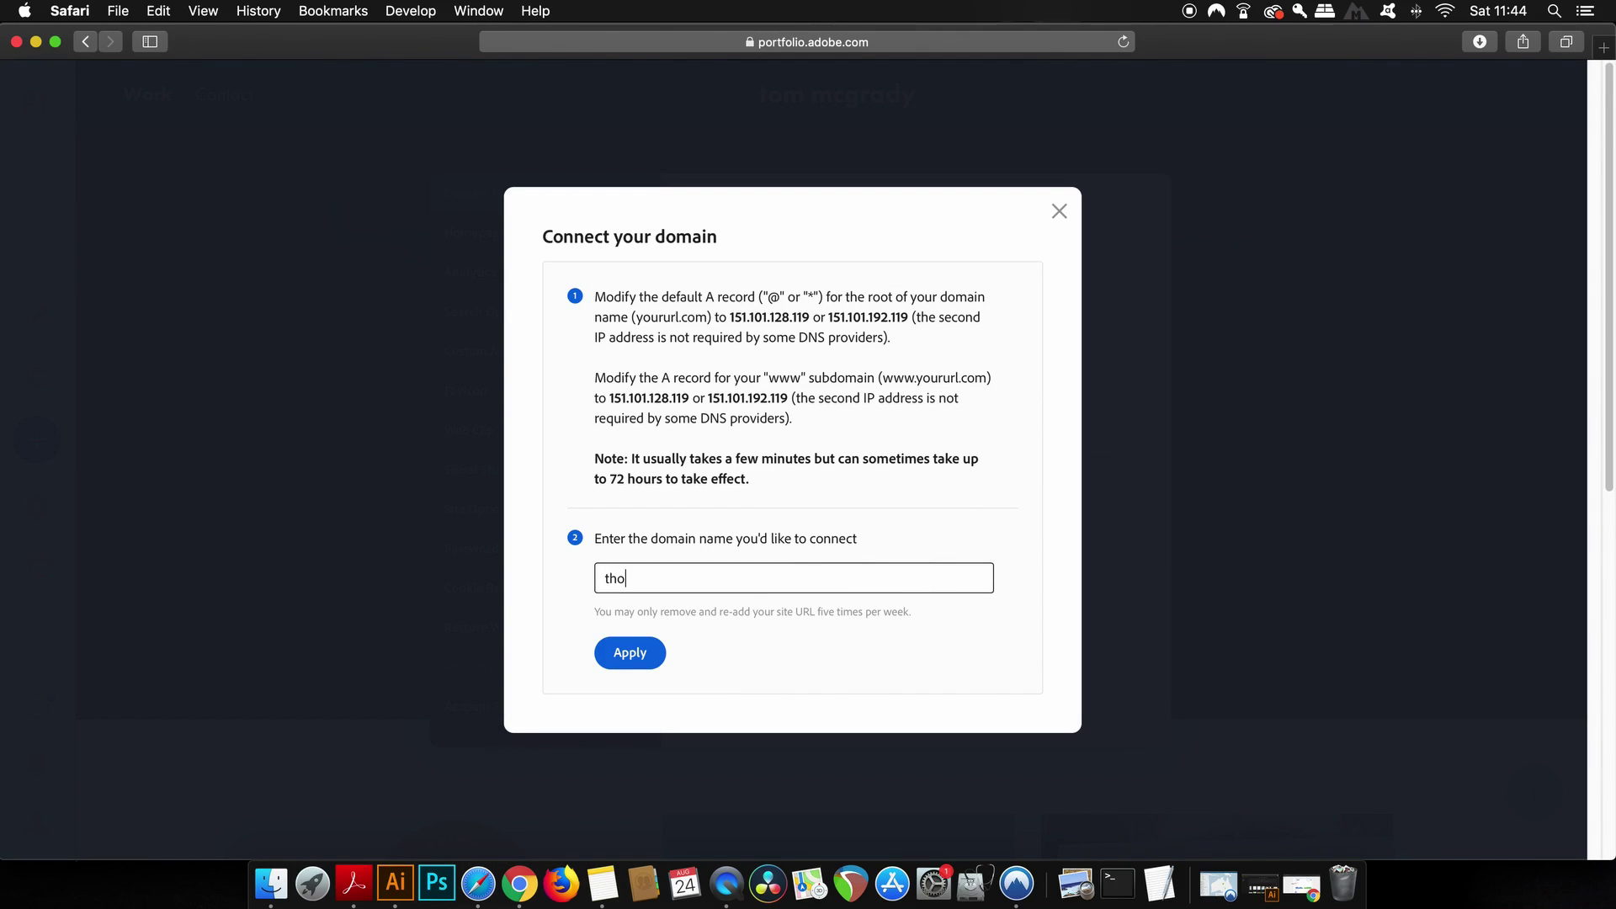
pyautogui.write('thomascargill.com')
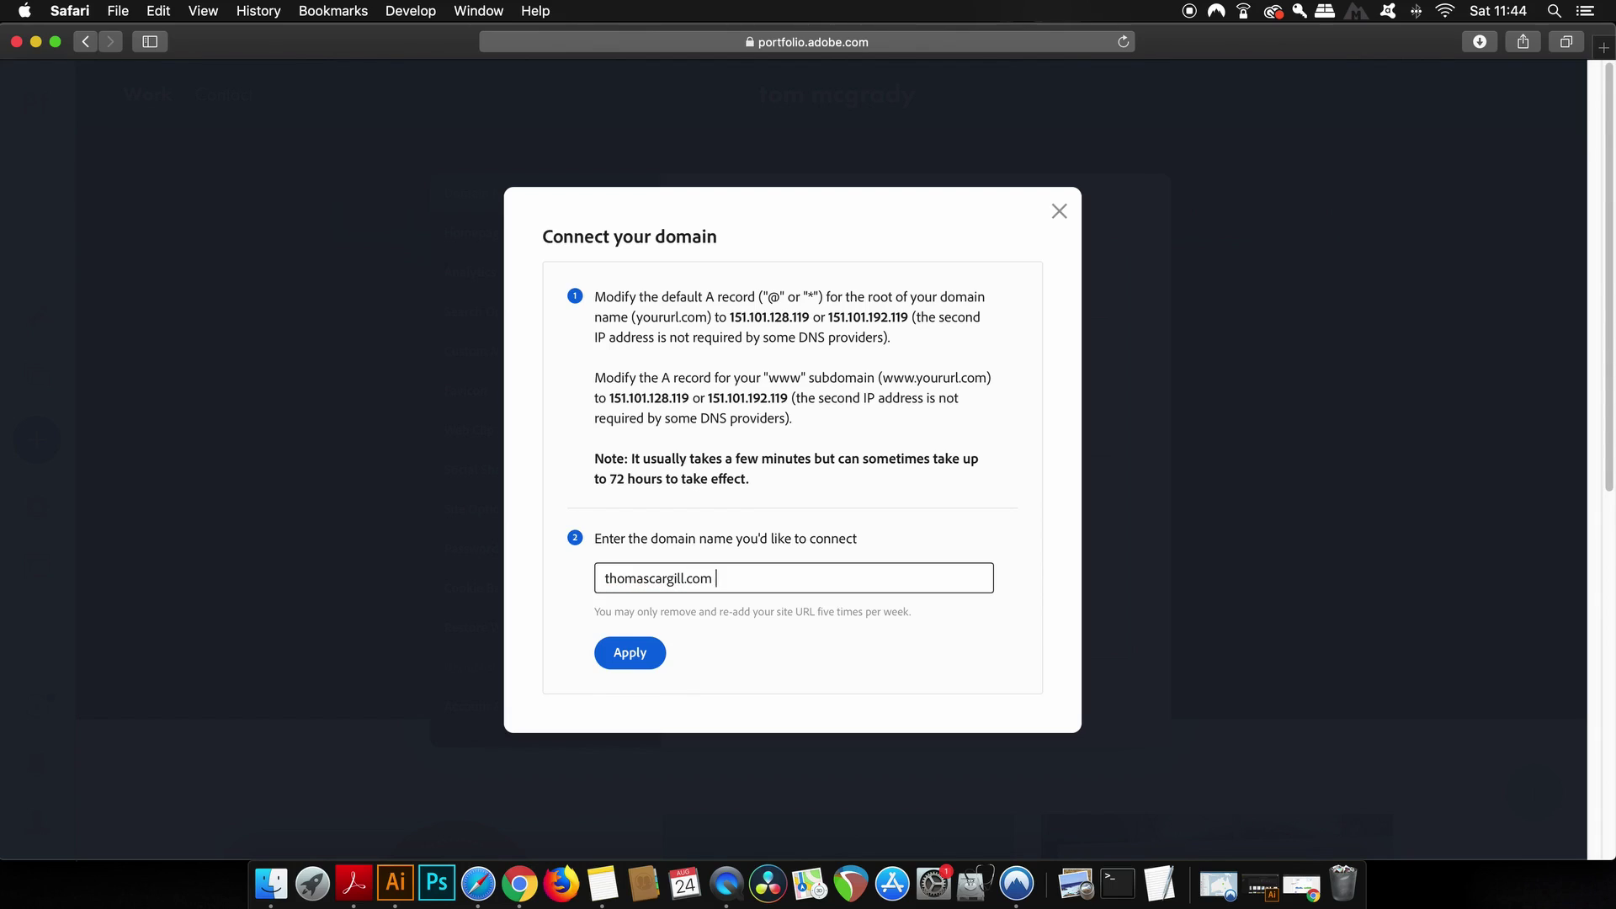